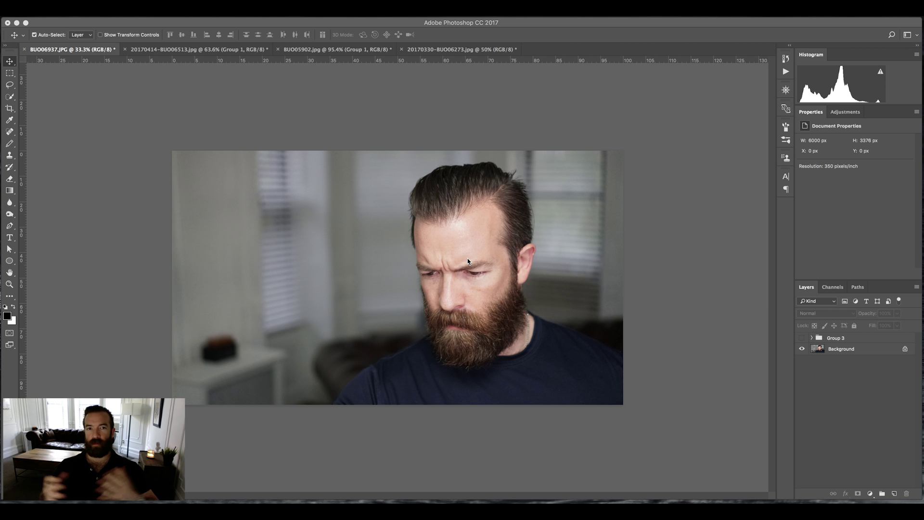
- Toggle the portrait's Group 3 and Group 2 neon adjustments on and off to compare with the original
left_click(802, 339)
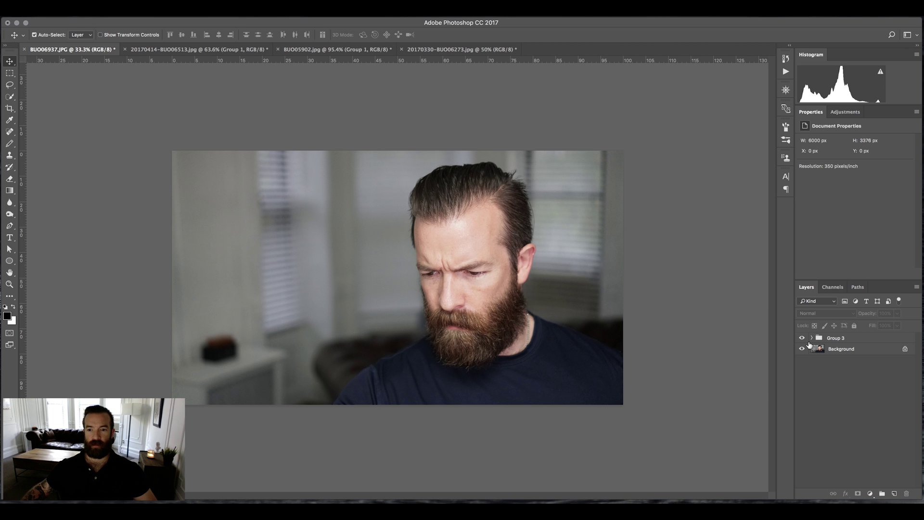
left_click(812, 338)
left_click(801, 350)
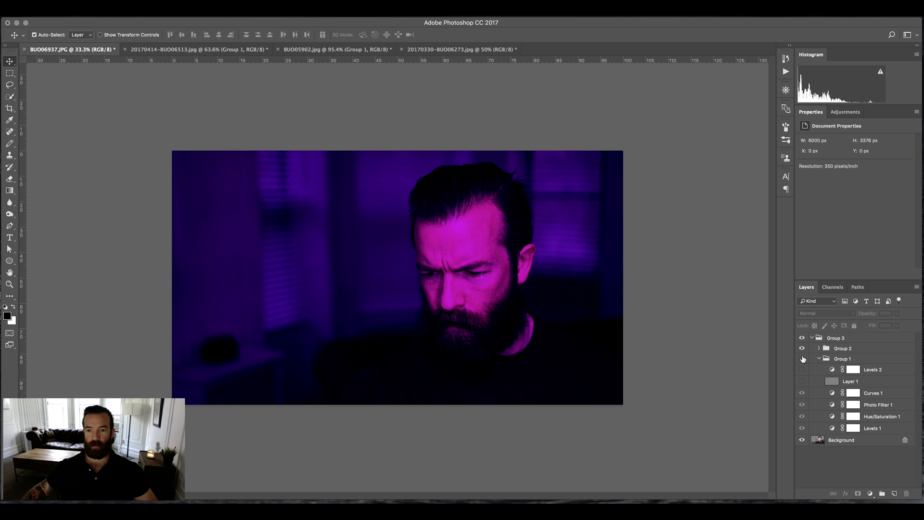
left_click(802, 348)
left_click(801, 340)
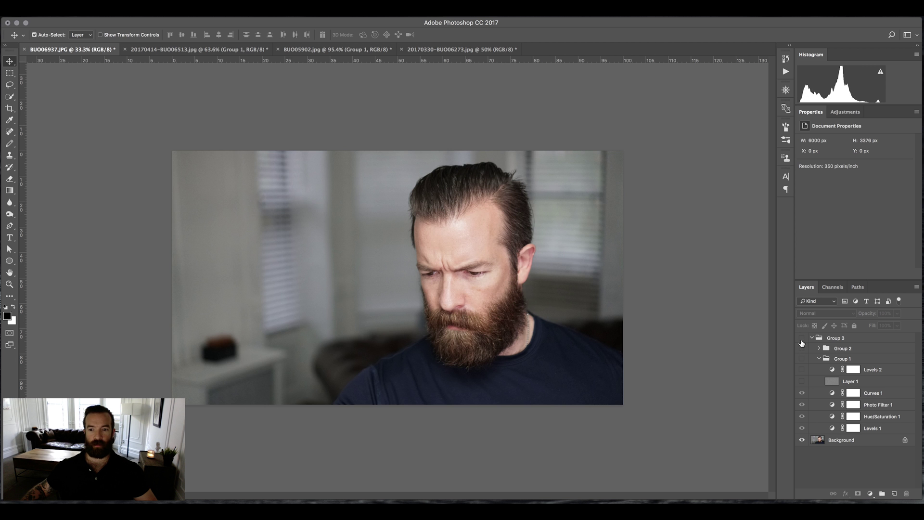
- Compare the neon grade on and off on the highway, street and night portrait photos, then return to BUO06937.JPG
left_click(192, 50)
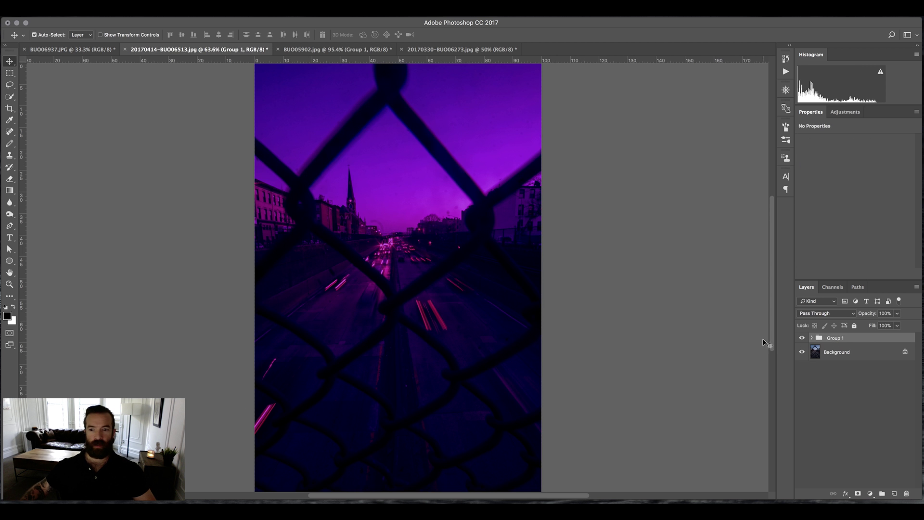
left_click(802, 340)
left_click(801, 339)
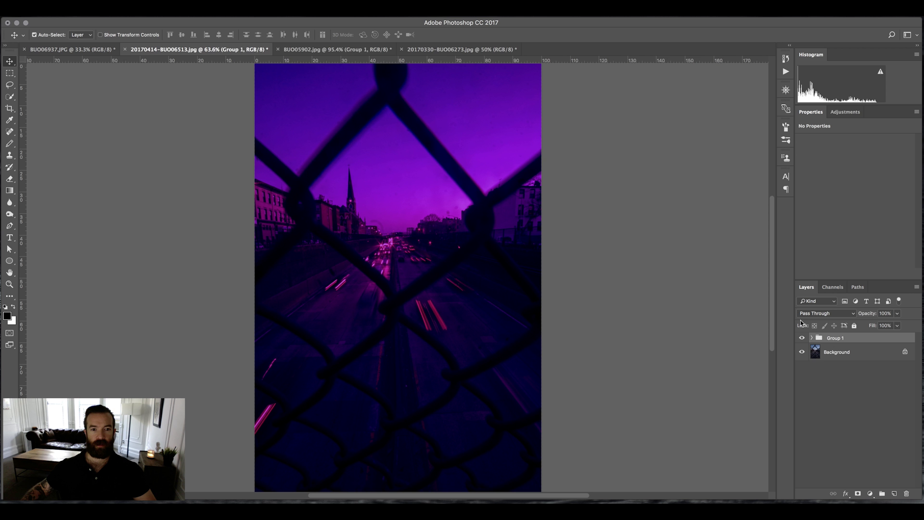
left_click(308, 50)
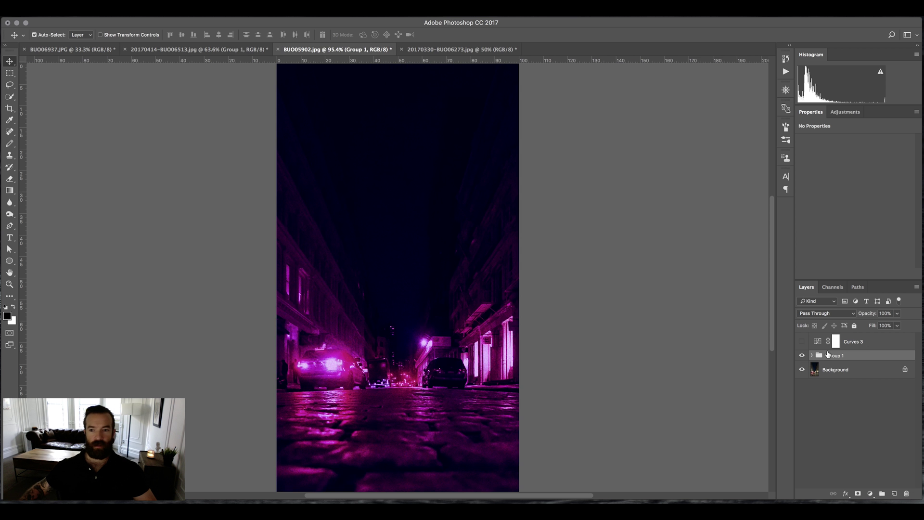
left_click(802, 355)
left_click(802, 355)
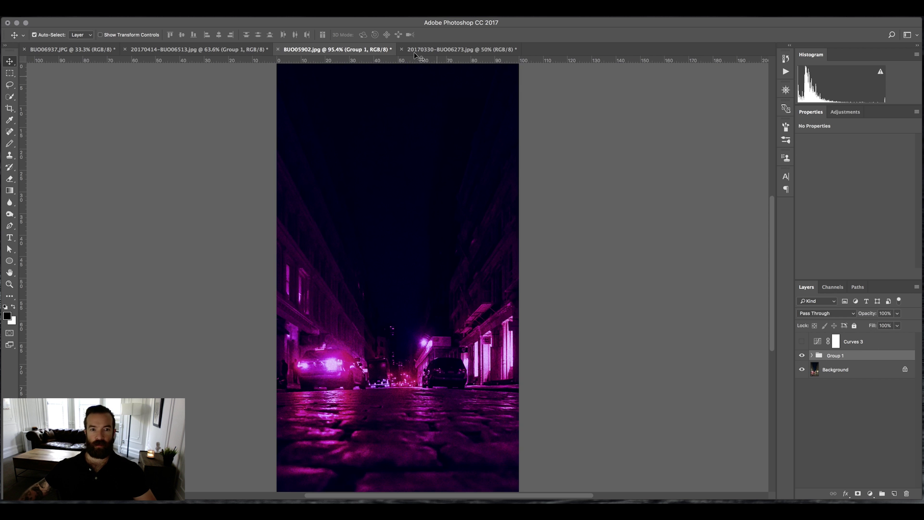
left_click(431, 50)
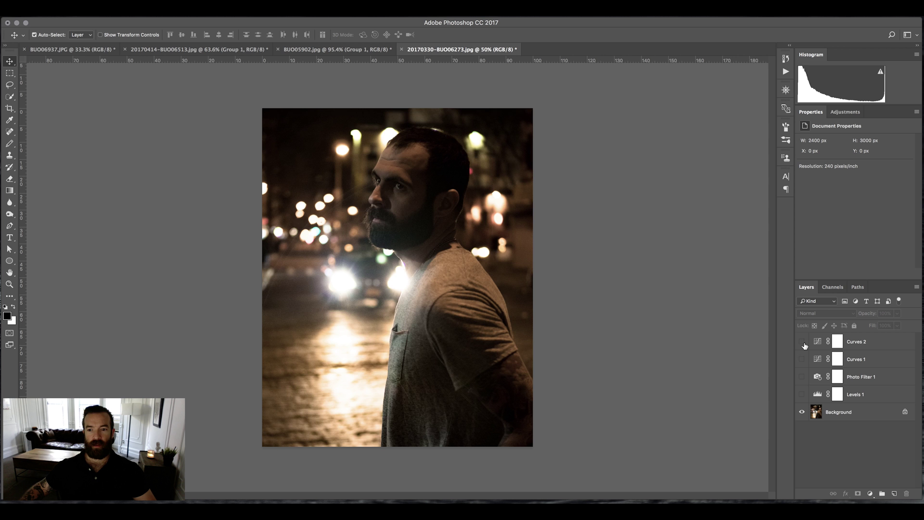
mouse_move(801, 342)
left_mouse_down()
mouse_move(801, 394)
mouse_move(802, 341)
left_mouse_up()
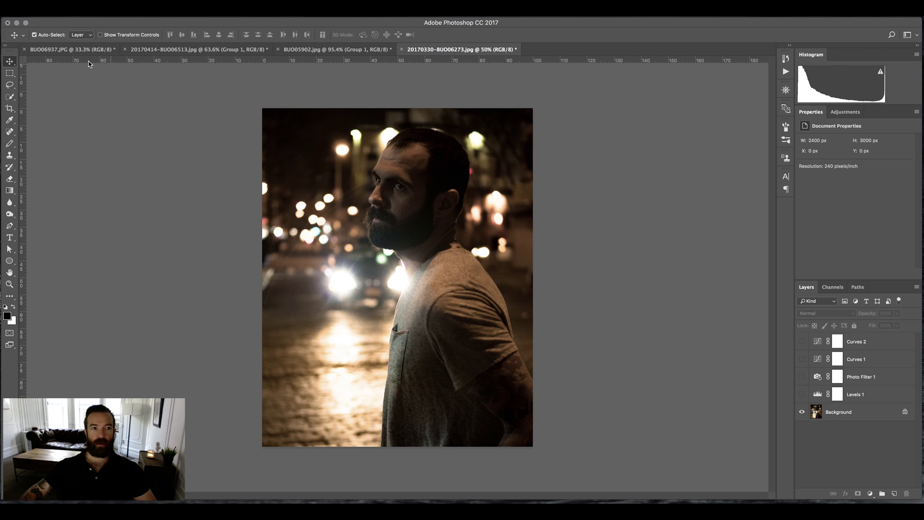
left_click(72, 50)
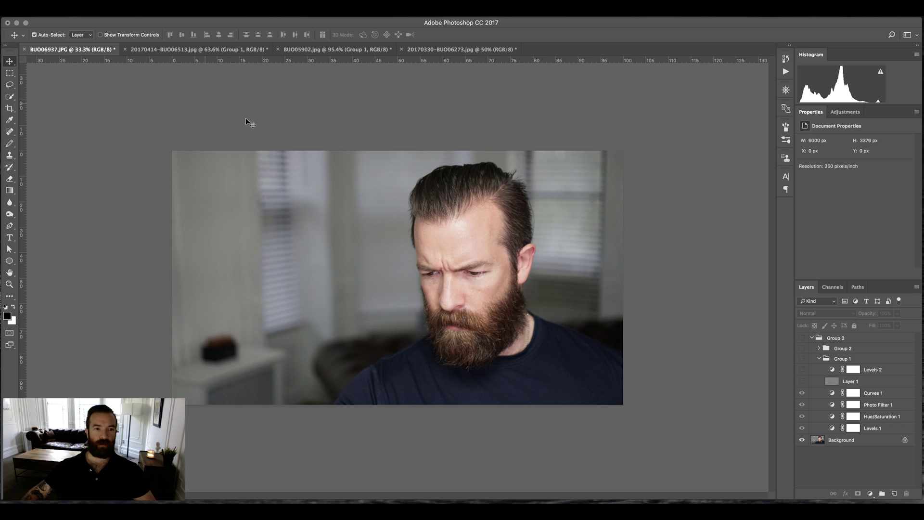
- Collapse Group 3, add a Curves layer, try lowering Green, then reset the curve to Default
left_click(811, 338)
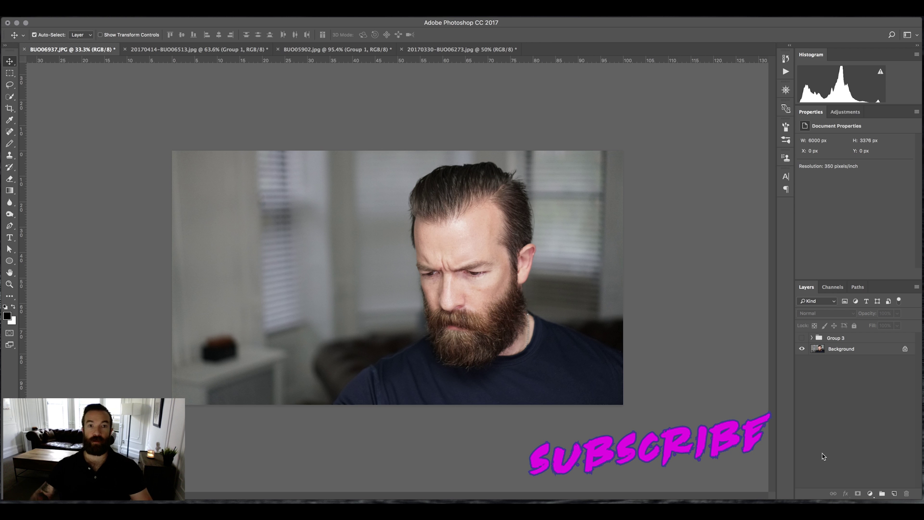
left_click(871, 495)
left_click(888, 502)
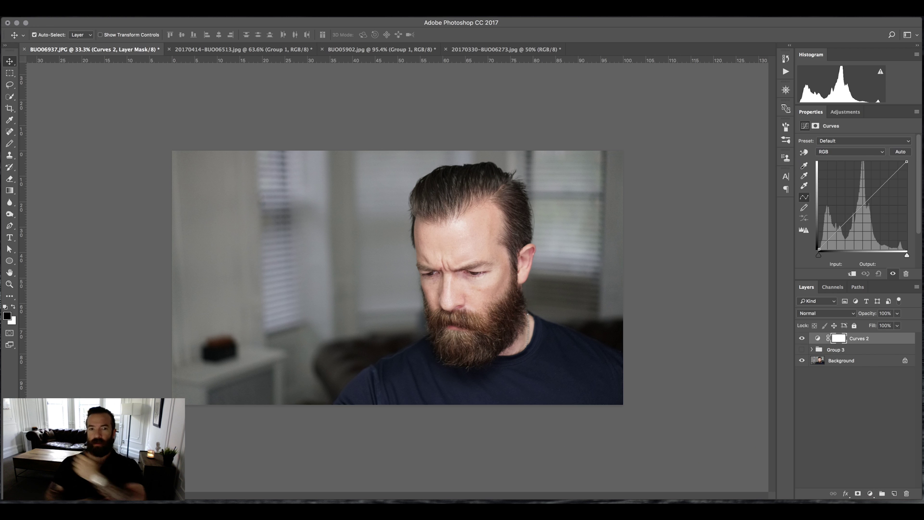
left_click(851, 152)
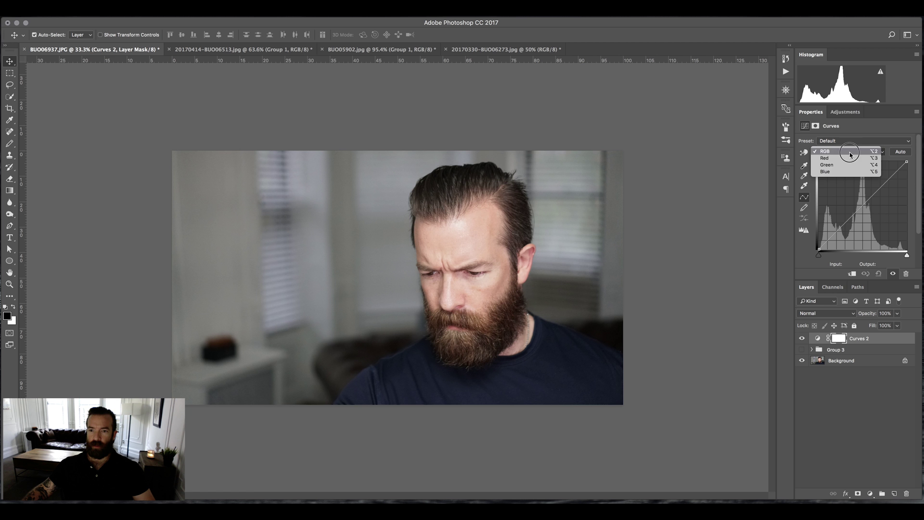
left_click(847, 169)
left_click_drag(907, 162, 907, 250)
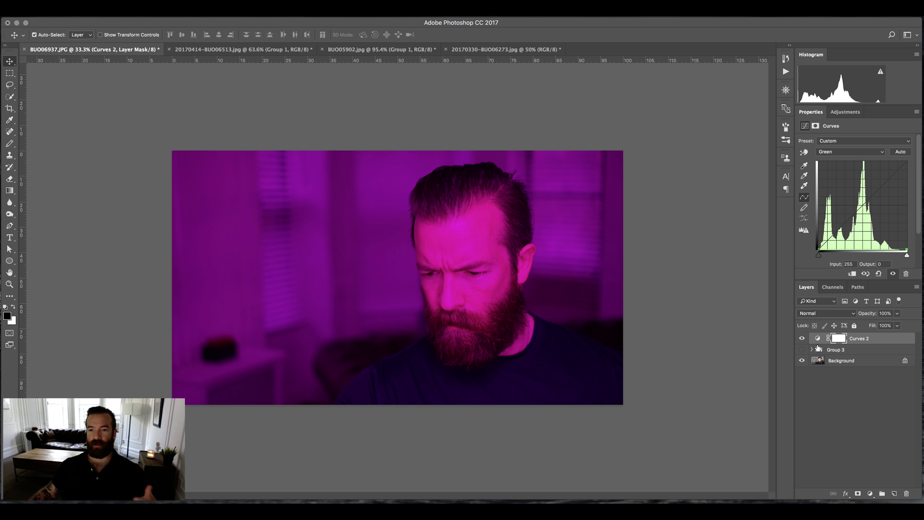
left_click(878, 273)
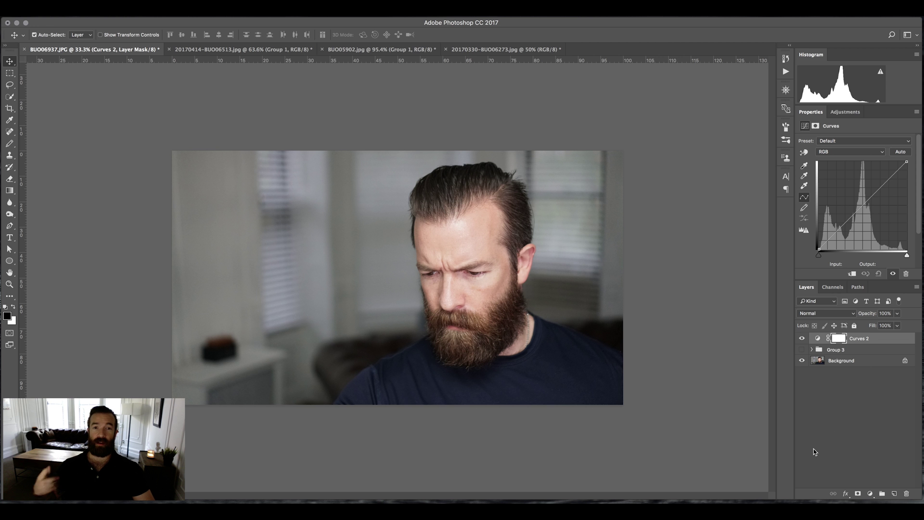
- Add a Levels layer with midtones at 0.45 and highlights at 235 to darken the portrait
left_click(871, 494)
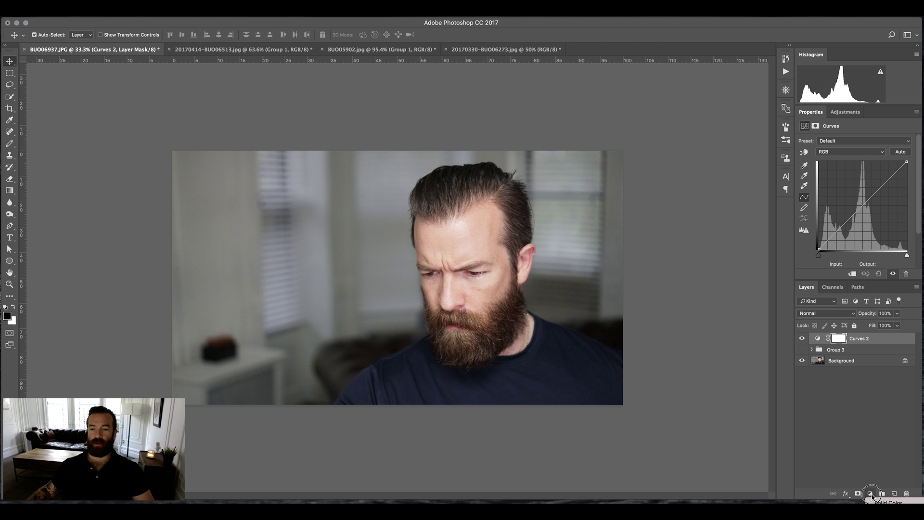
left_click(888, 517)
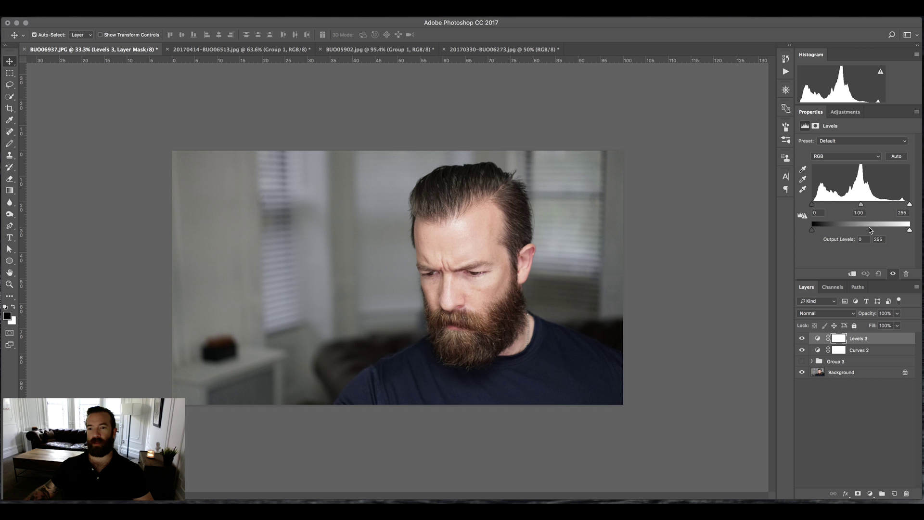
left_click_drag(861, 204, 881, 206)
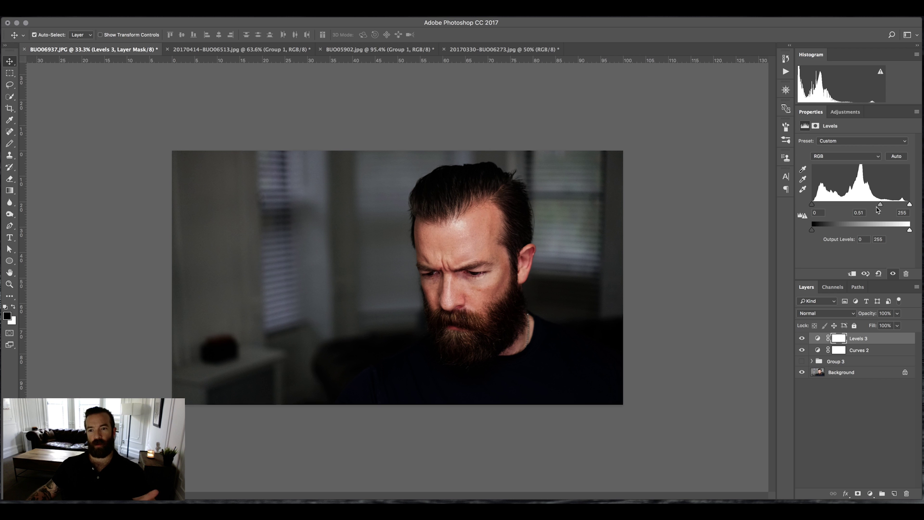
left_click(712, 297)
scroll(717, 302, "up", 3)
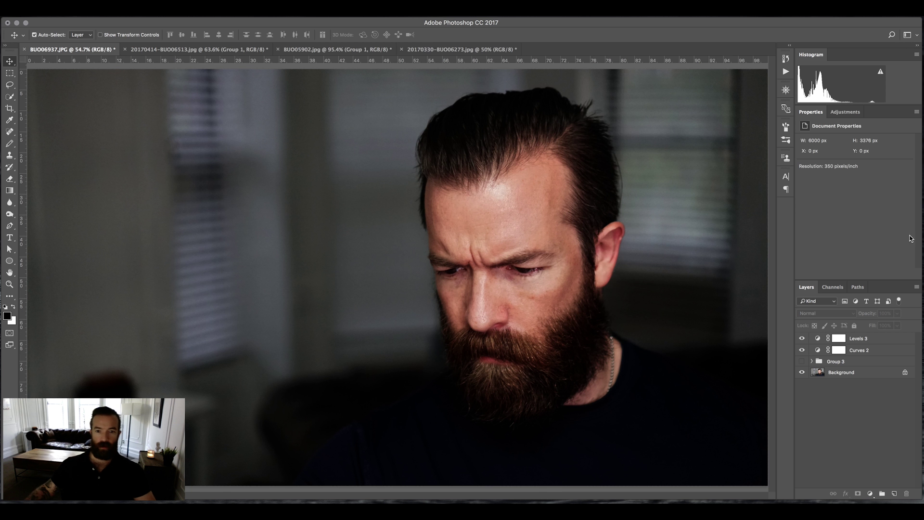
left_click(882, 337)
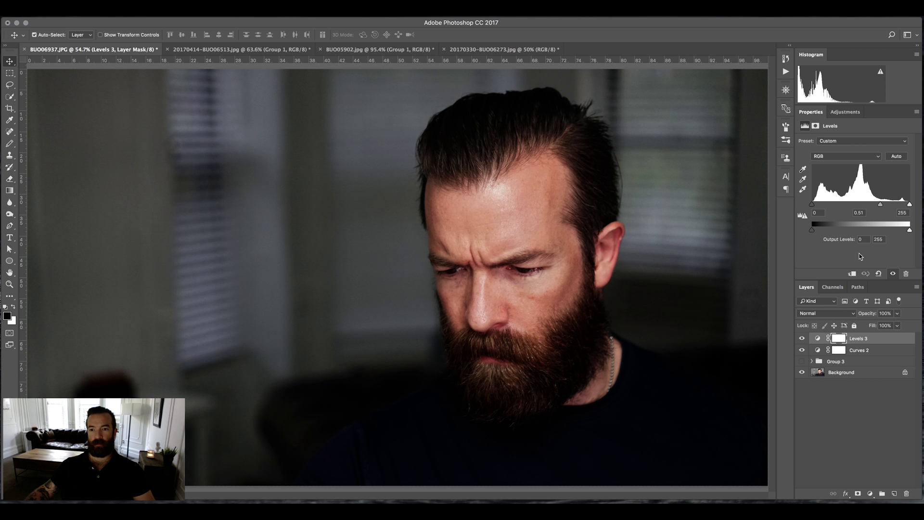
left_click_drag(879, 207, 902, 206)
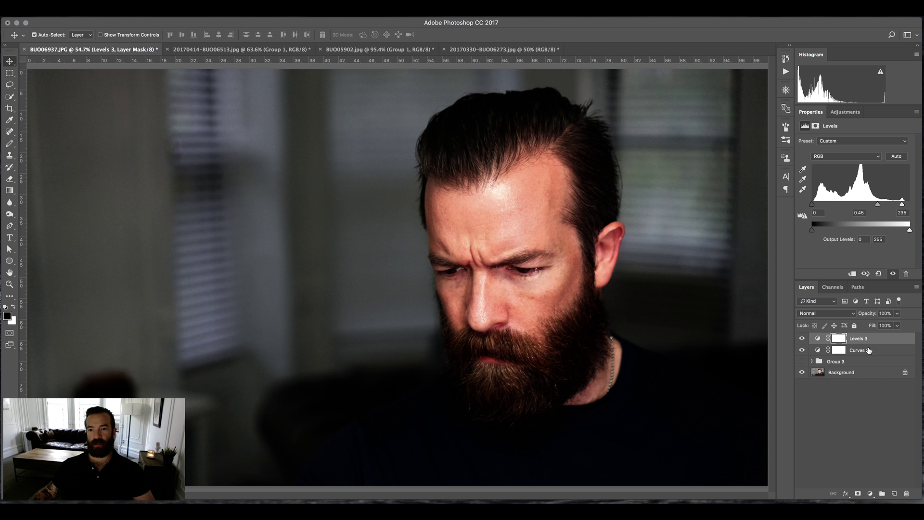
- Move Curves 2 above Levels 3 and lower its Green channel to tint the portrait magenta
left_click_drag(882, 352, 888, 340)
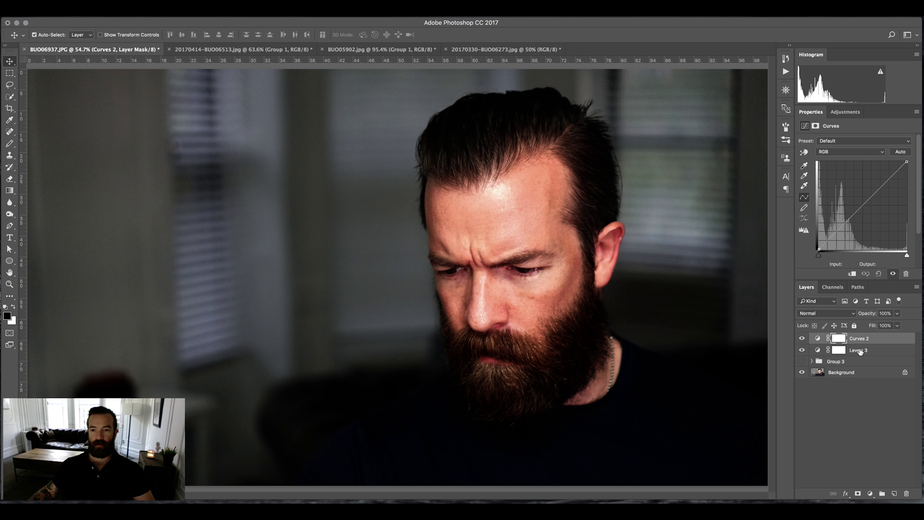
left_click(848, 152)
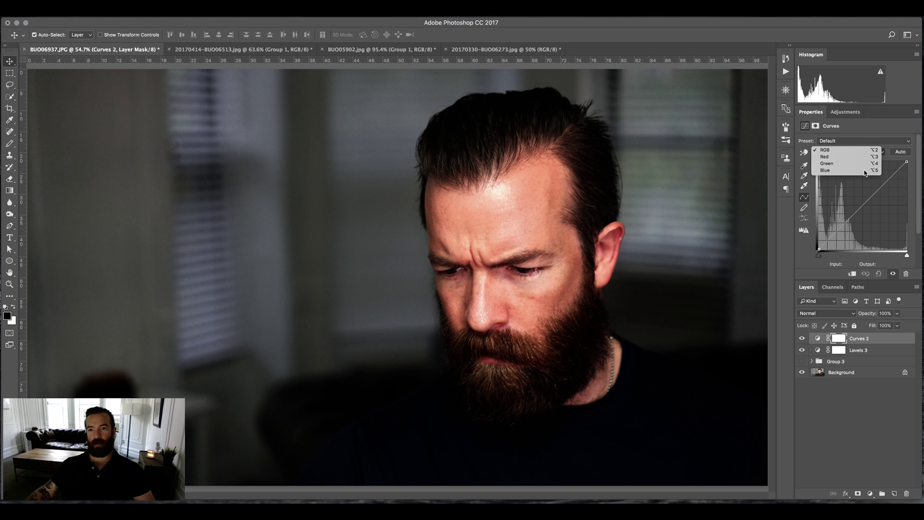
left_click(847, 169)
left_click_drag(819, 257, 869, 258)
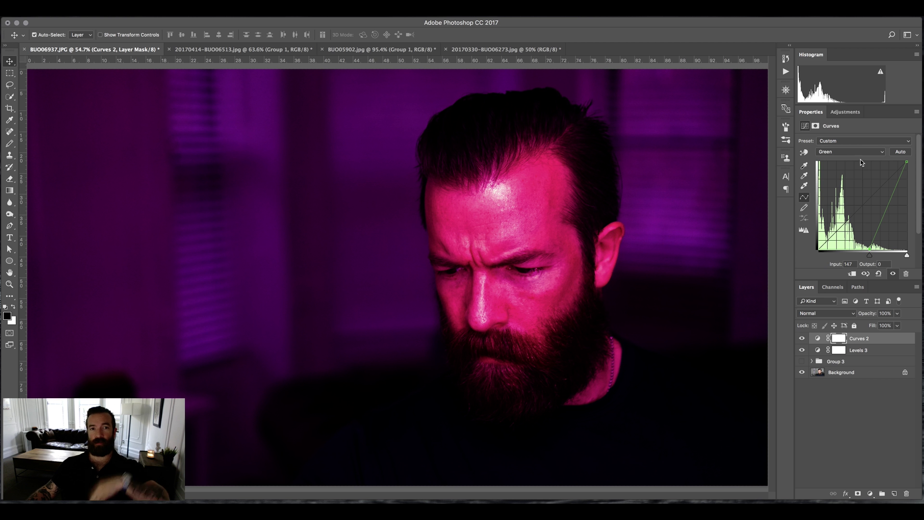
- On the Red channel, add a point and move the black point to 43 for deeper red shadows
left_click(856, 154)
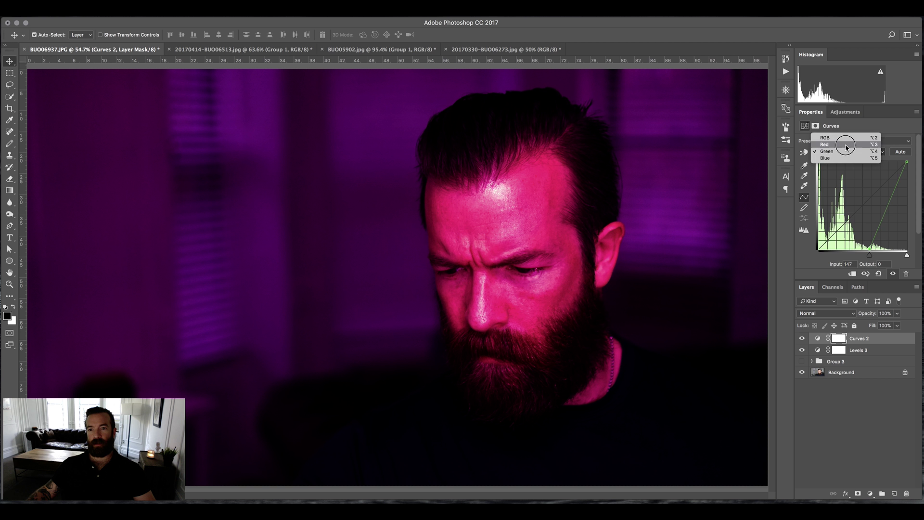
left_click(847, 145)
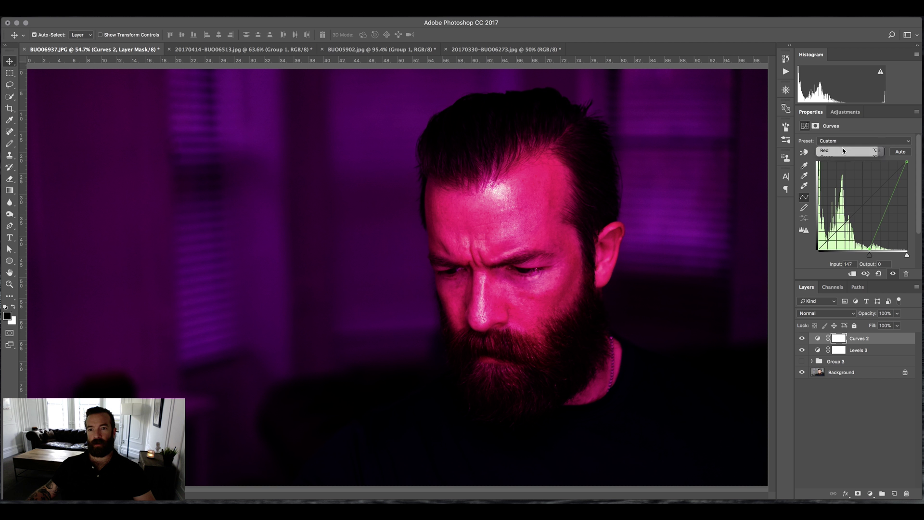
left_click(875, 195)
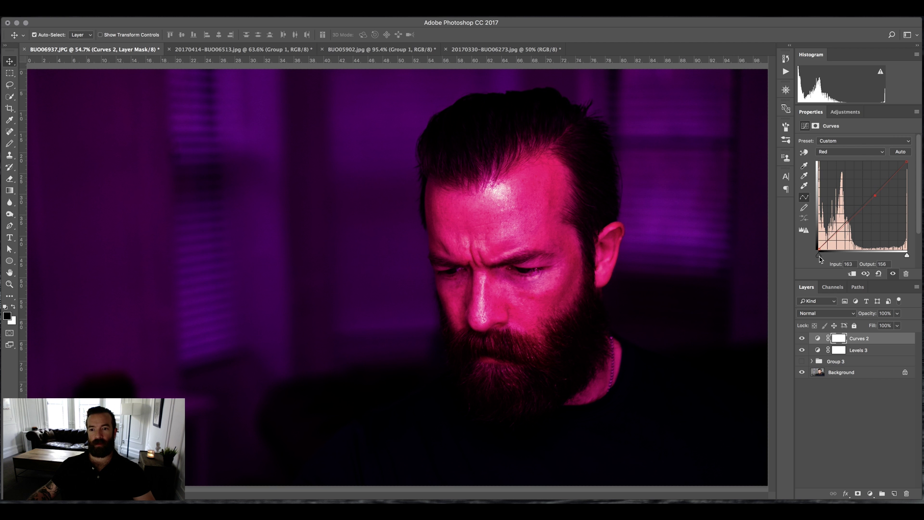
left_click_drag(818, 259, 834, 260)
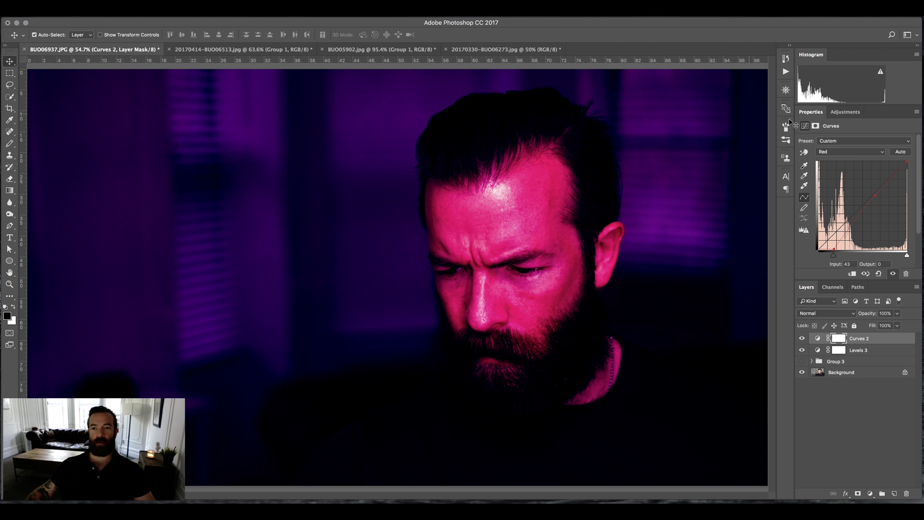
- Add a point to the Blue channel curve on Curves 2
left_click(849, 155)
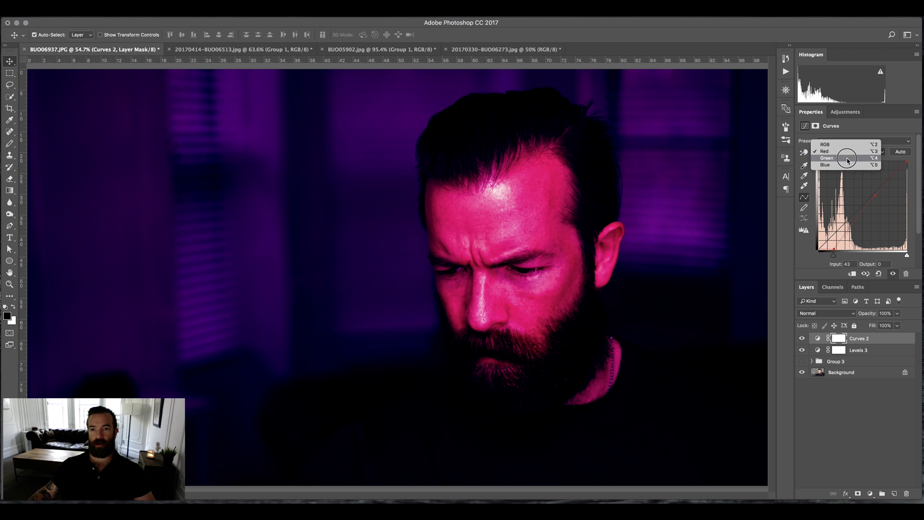
left_click(847, 170)
left_click_drag(862, 204, 865, 206)
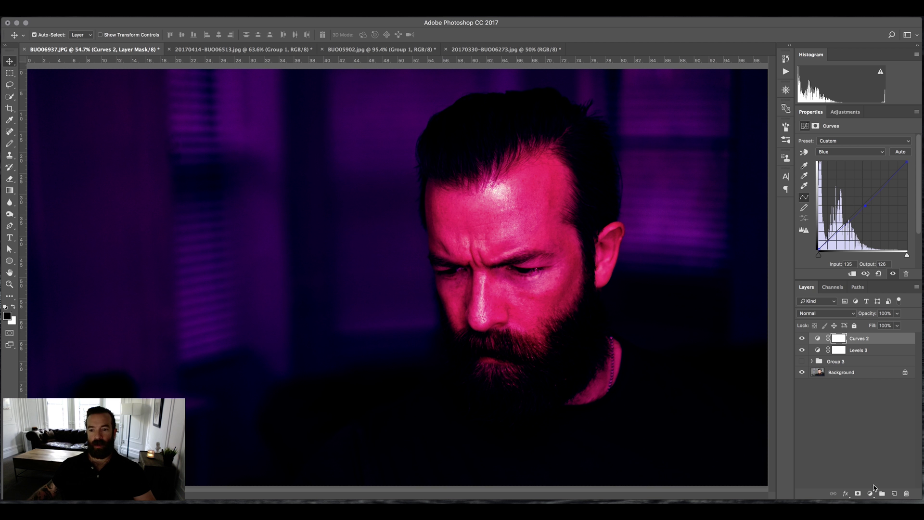
- Add a Hue/Saturation layer with saturation lowered to −28
left_click(870, 493)
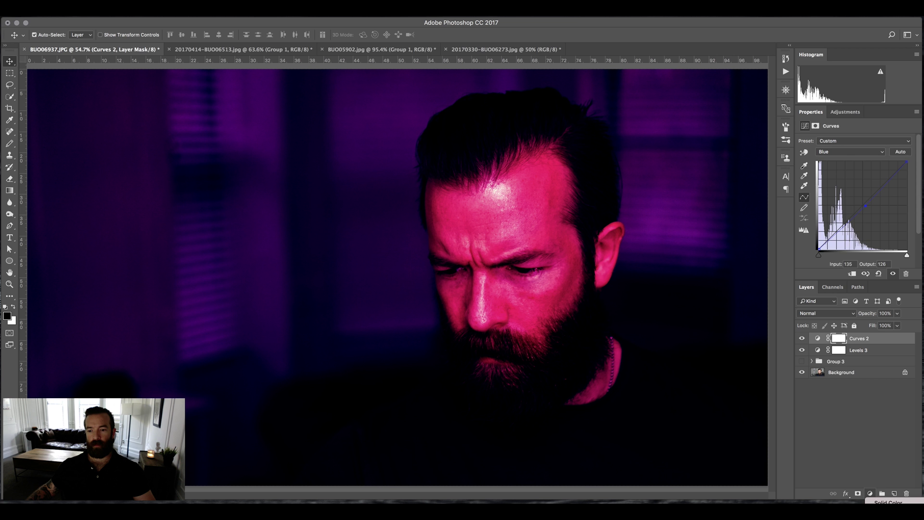
left_click(886, 517)
left_click_drag(850, 192, 840, 190)
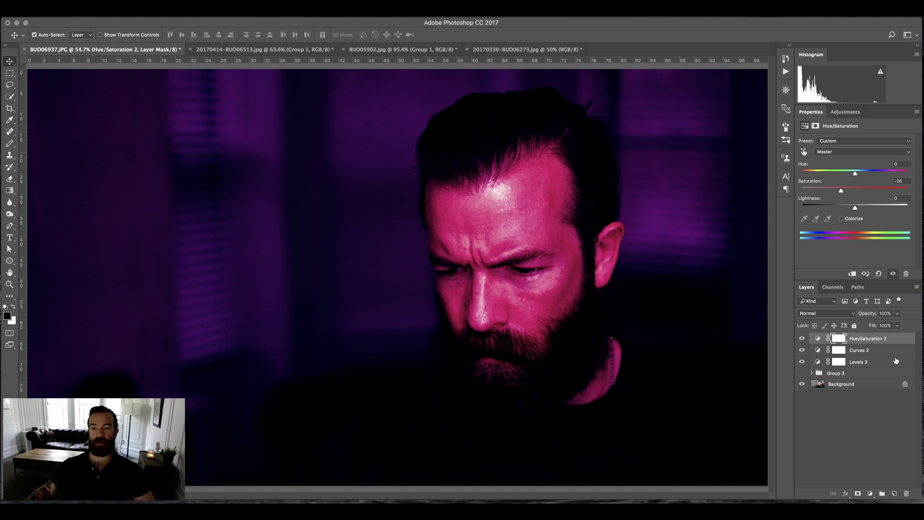
- Move Curves 2 above Hue/Saturation 2, then reselect Hue/Saturation 2
left_click(888, 353)
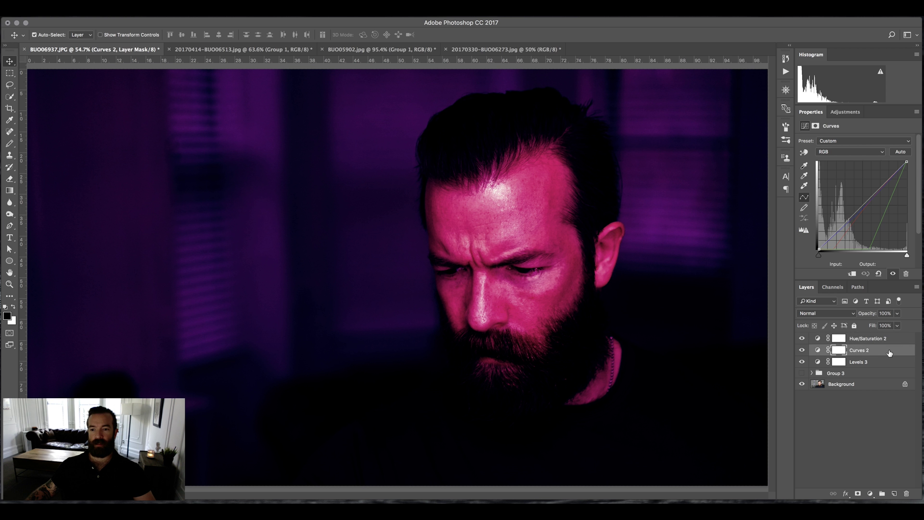
left_click_drag(890, 353, 890, 338)
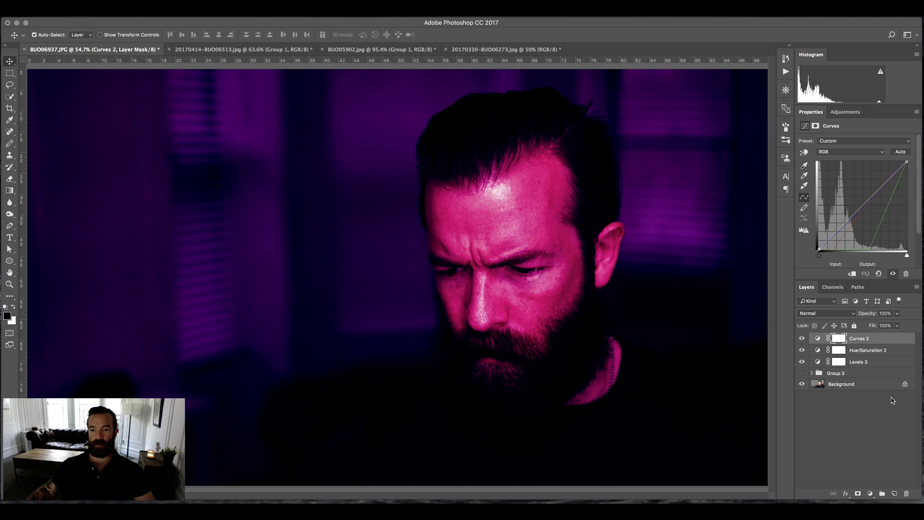
left_click(893, 353)
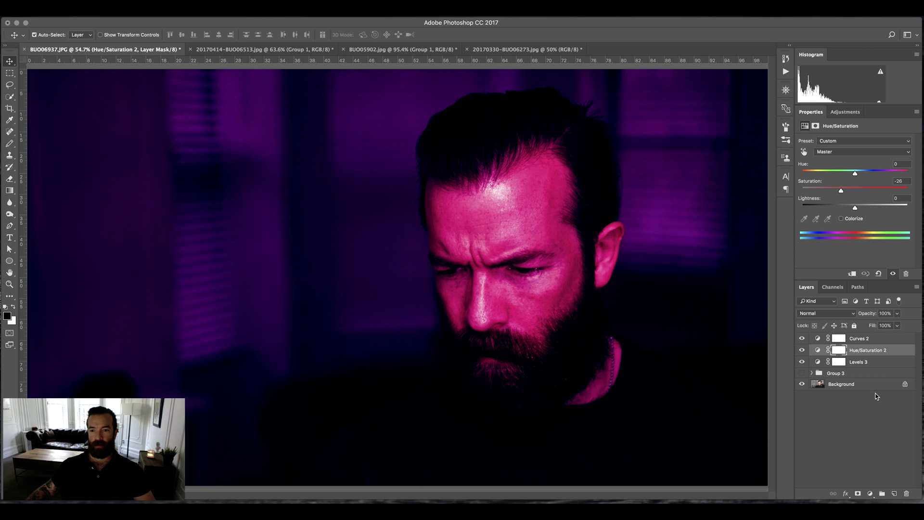
left_click(870, 492)
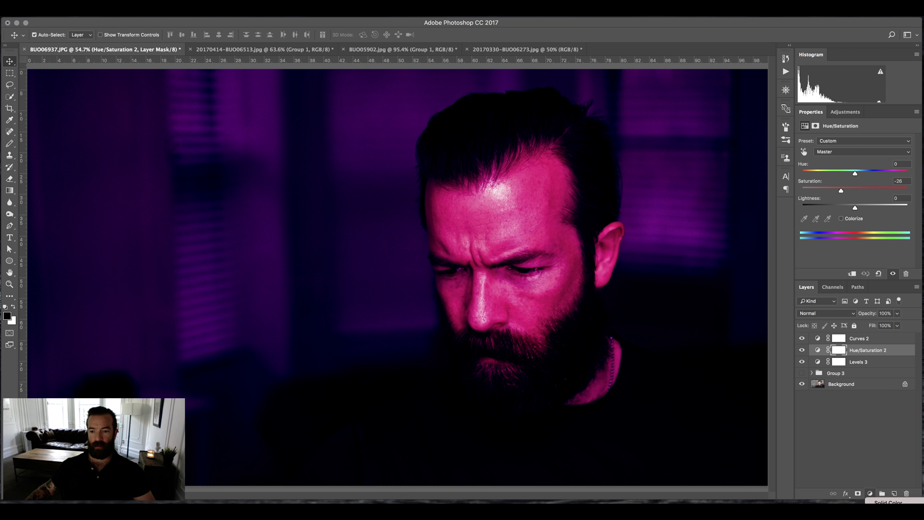
- Add a Cooling Filter (80) Photo Filter layer and lower Hue/Saturation 2 to −37
left_click(888, 502)
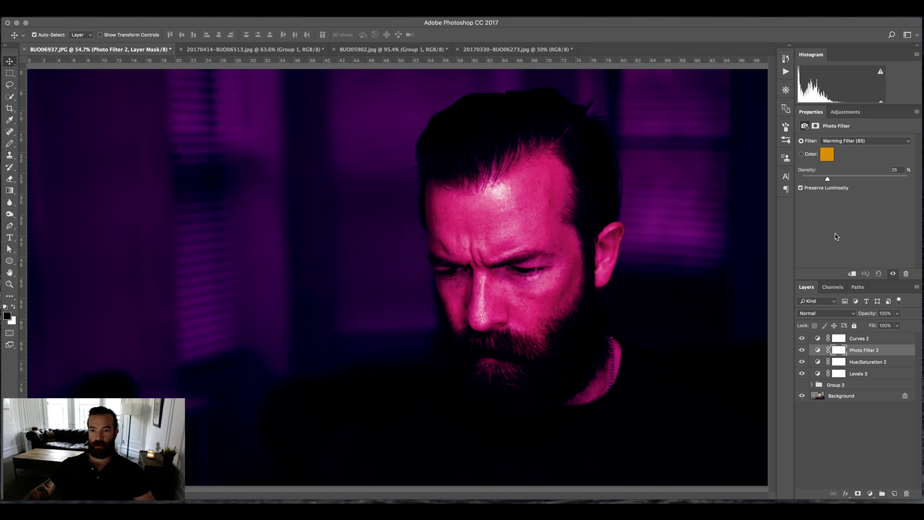
left_click(861, 140)
left_click(846, 161)
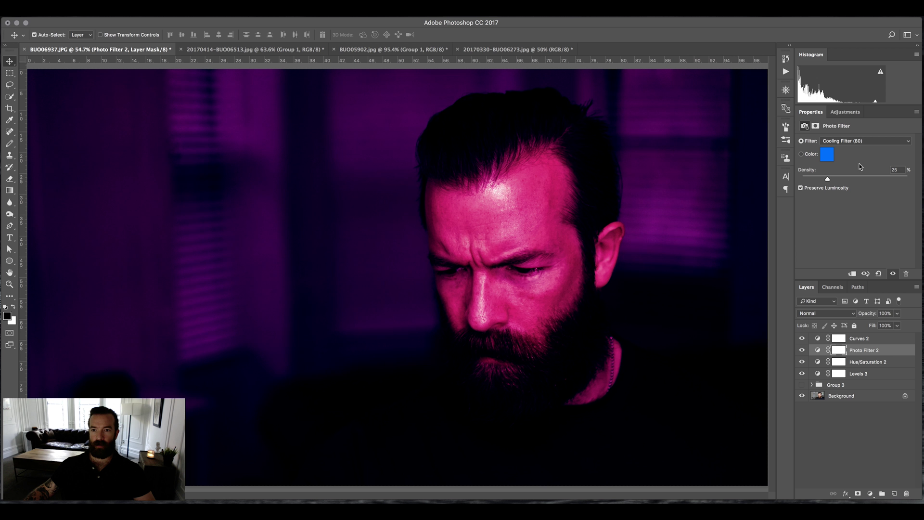
left_click(801, 350)
left_click(801, 350)
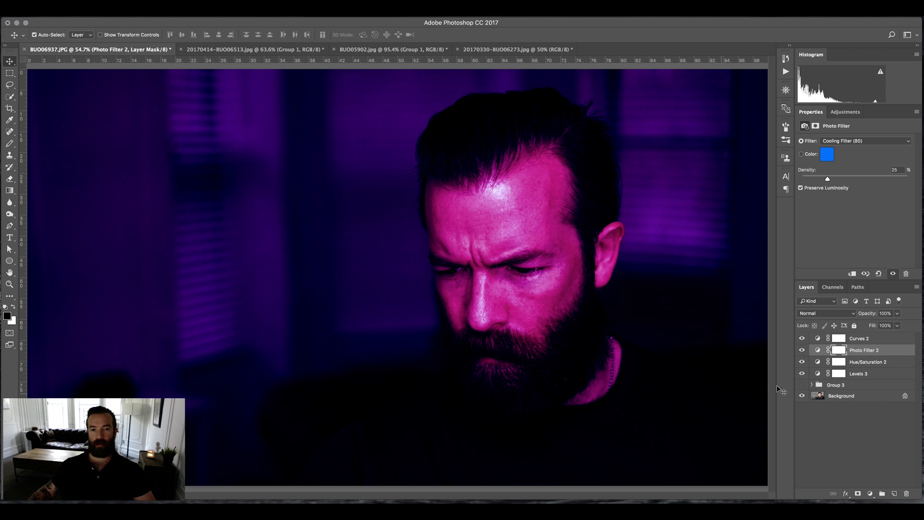
left_click(818, 363)
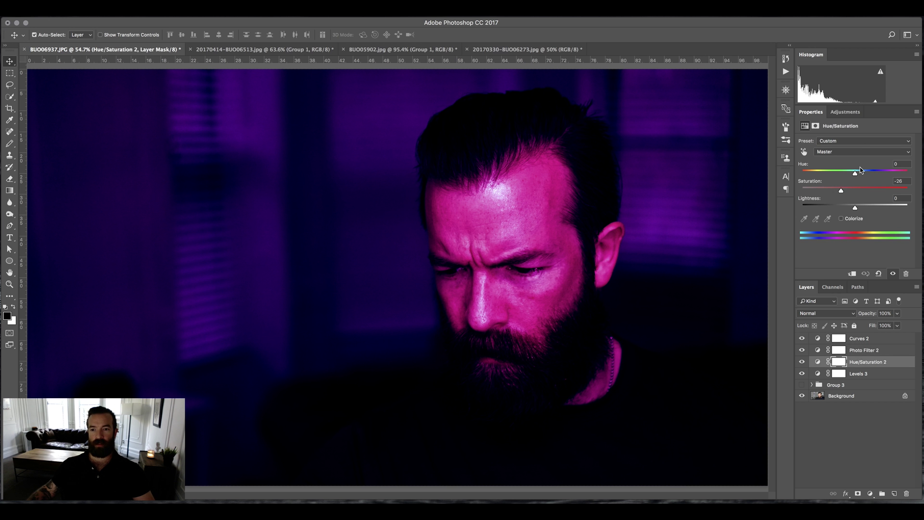
left_click_drag(841, 190, 833, 190)
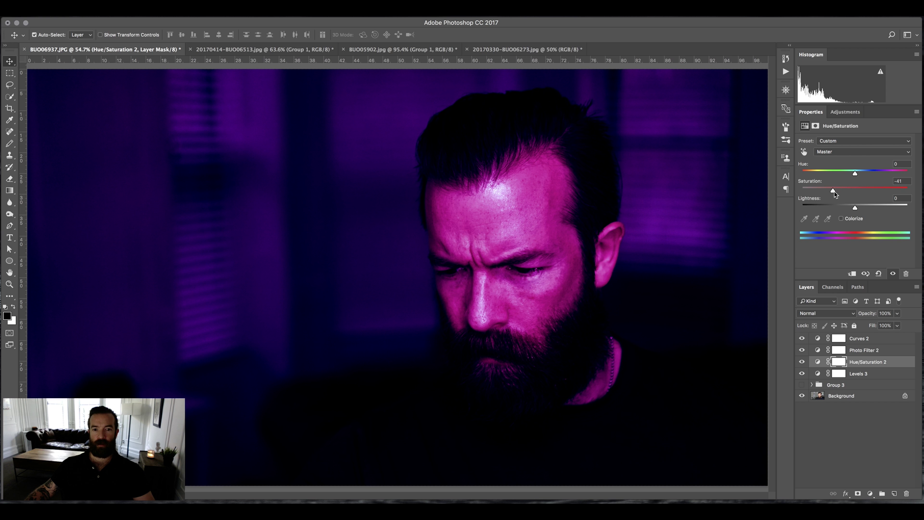
- Lift the upper tones on Curves 2's RGB curve, nudge its Red point, then switch to the fence highway photo
left_click(838, 338)
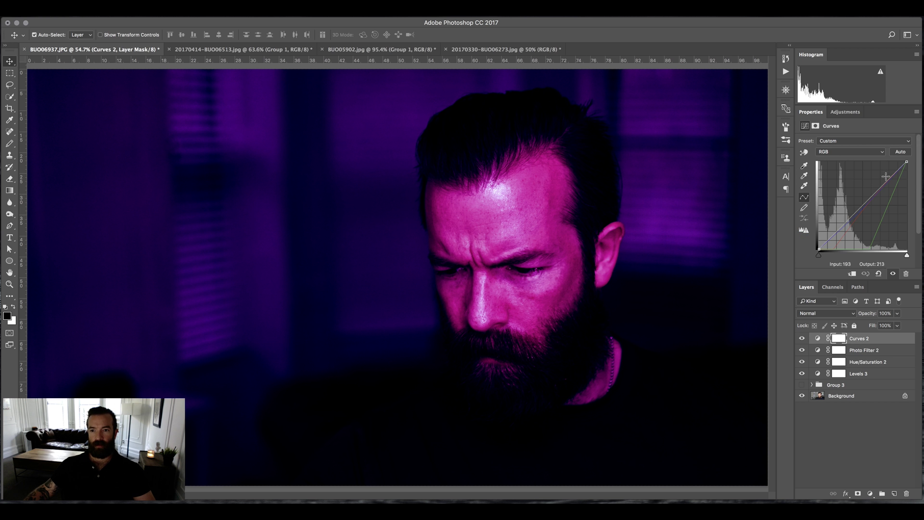
left_click_drag(885, 177, 884, 179)
left_click(848, 152)
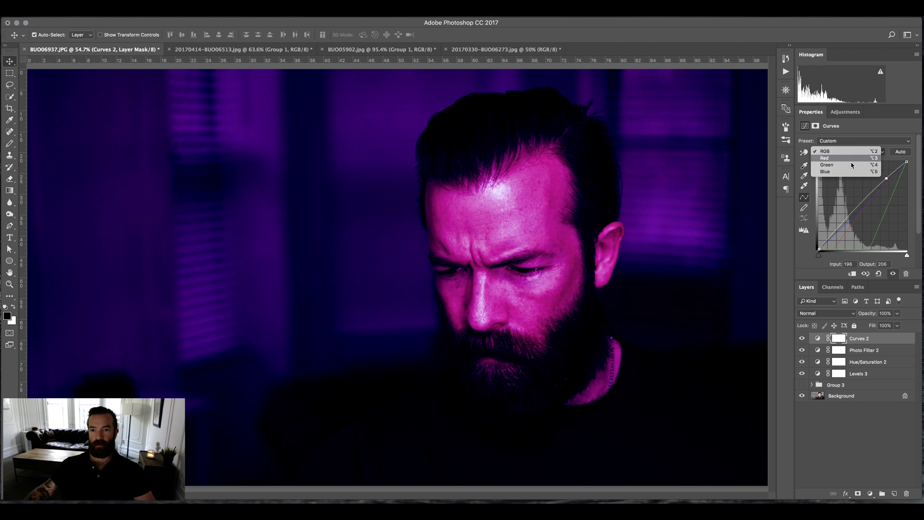
left_click(847, 161)
left_click_drag(874, 194, 872, 193)
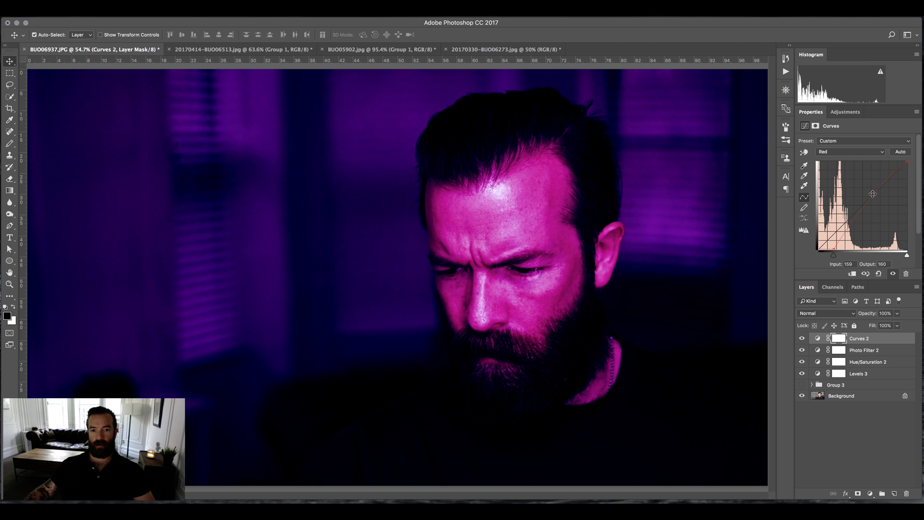
left_click(239, 50)
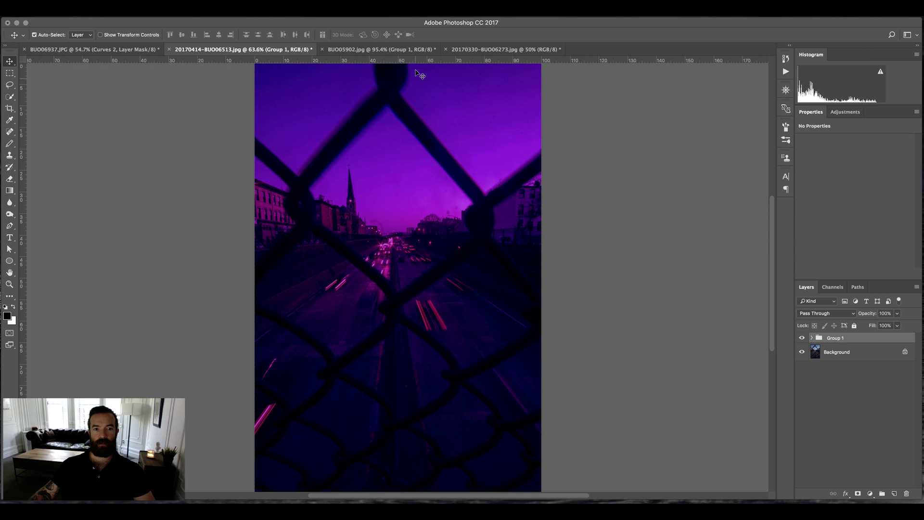
- Hide Group 1 and add a Levels layer with midtones at 0.84
left_click(802, 338)
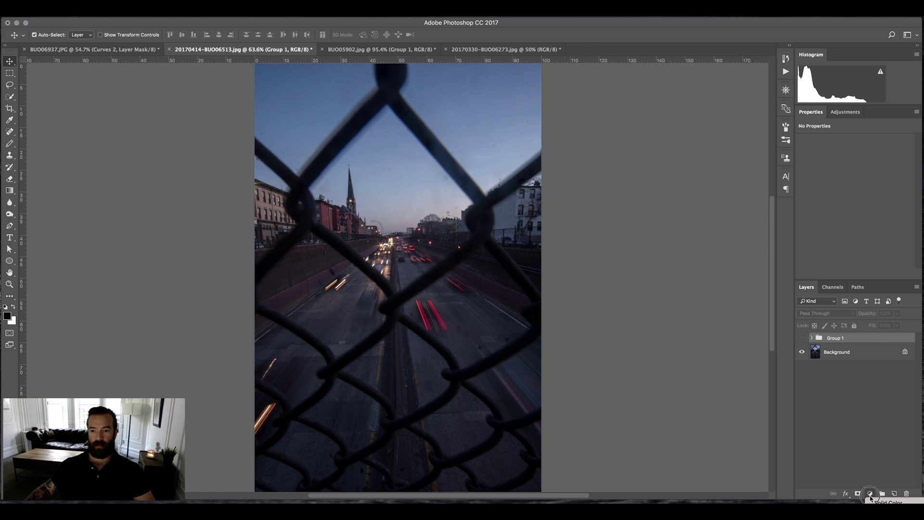
left_click(871, 493)
left_click(886, 313)
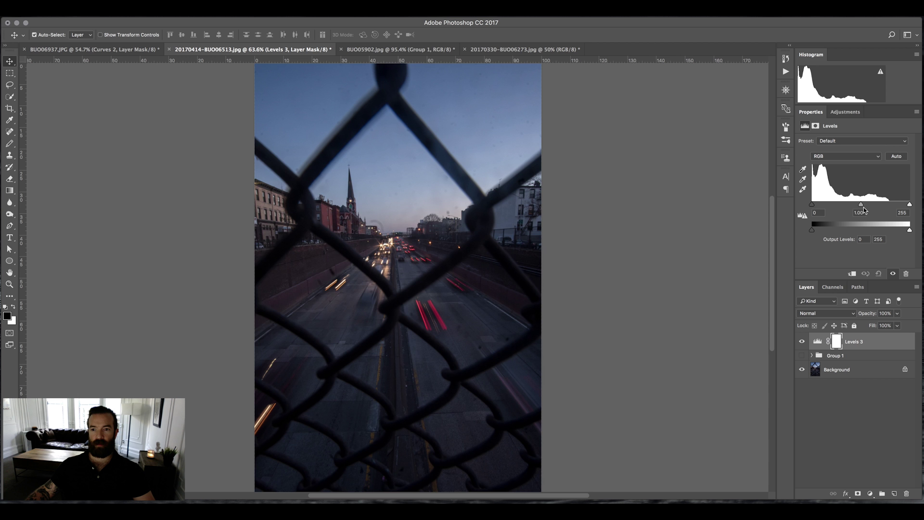
left_click_drag(861, 205, 867, 205)
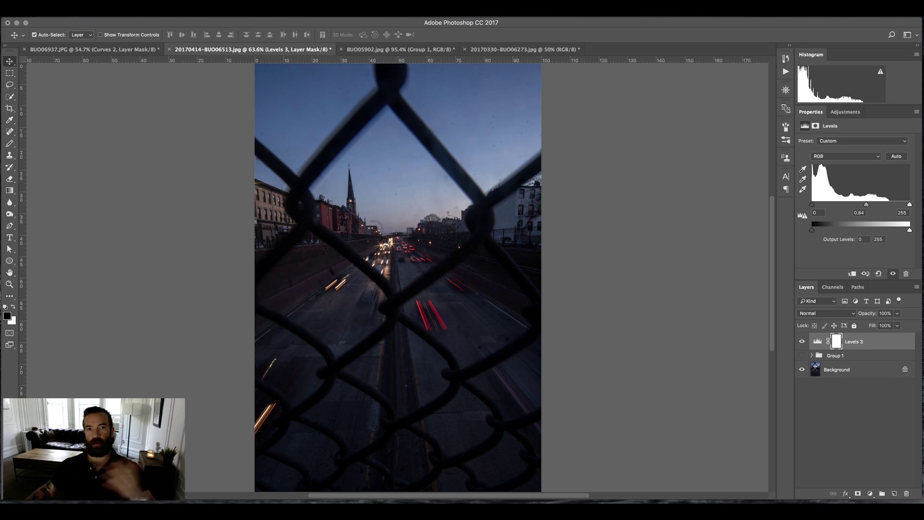
- Add a Hue/Saturation layer at −21 and a Cooling Filter (80) Photo Filter layer
left_click(871, 495)
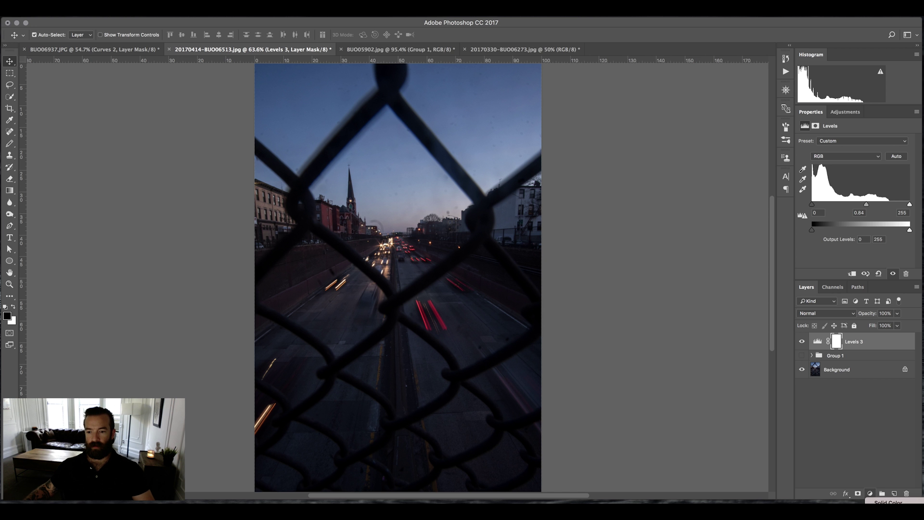
left_click_drag(855, 190, 843, 191)
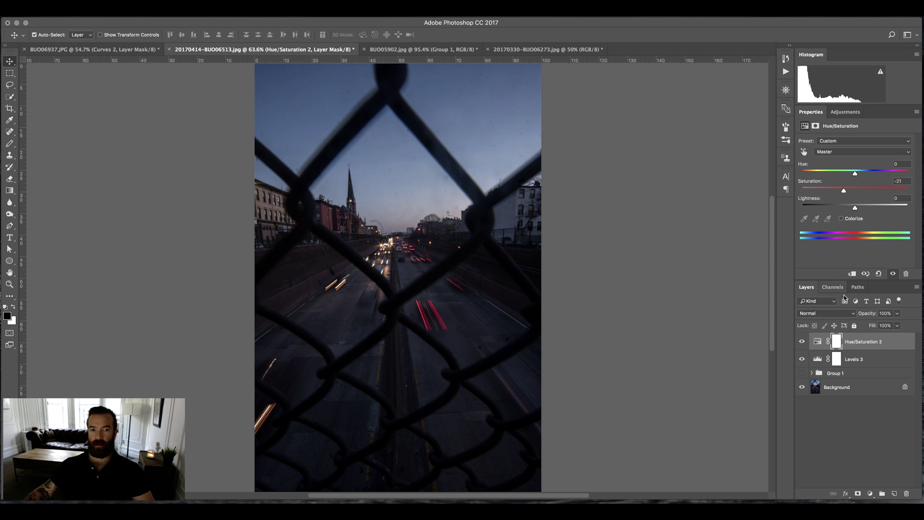
left_click(871, 494)
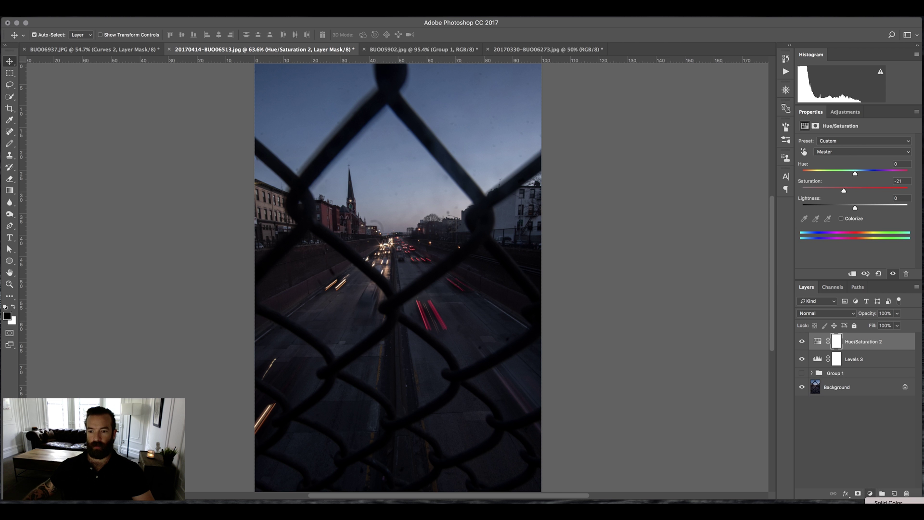
left_click(881, 434)
left_click(848, 143)
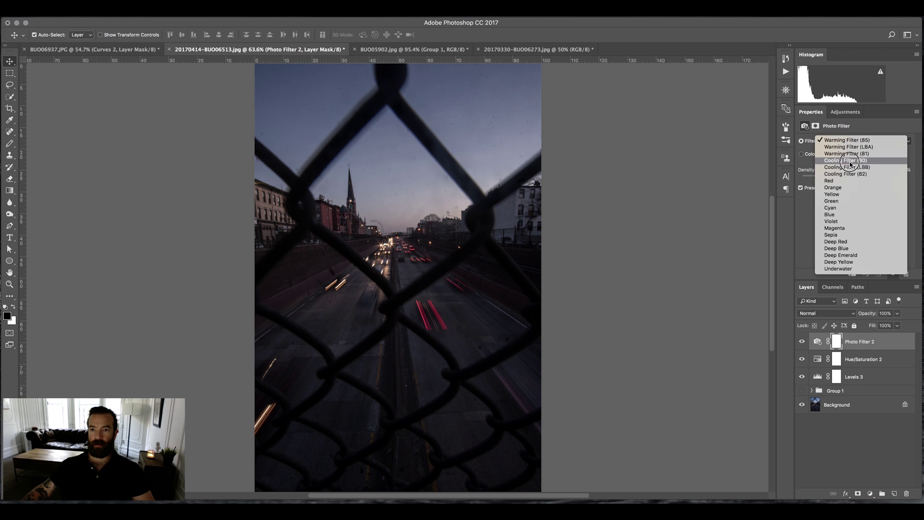
left_click(864, 159)
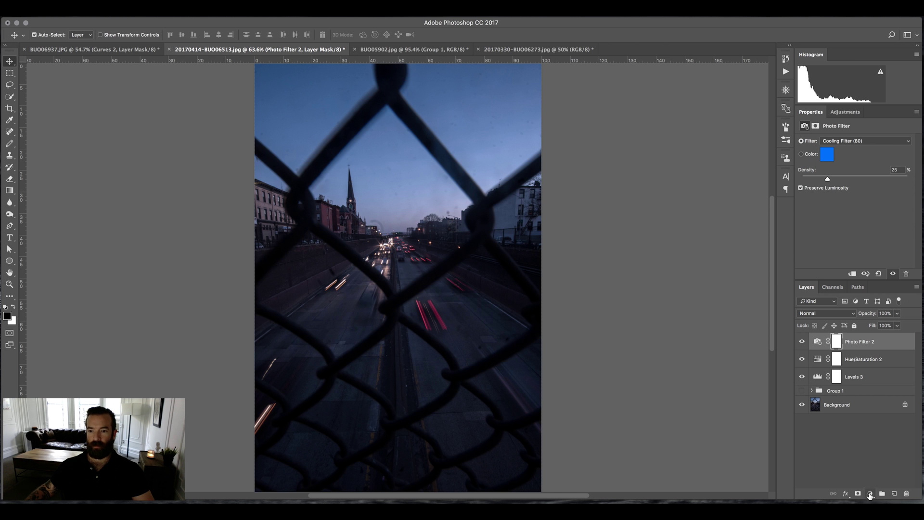
- Add Curves 3 and cut Green from the shadows to turn the highway purple
left_click(871, 494)
left_click(891, 328)
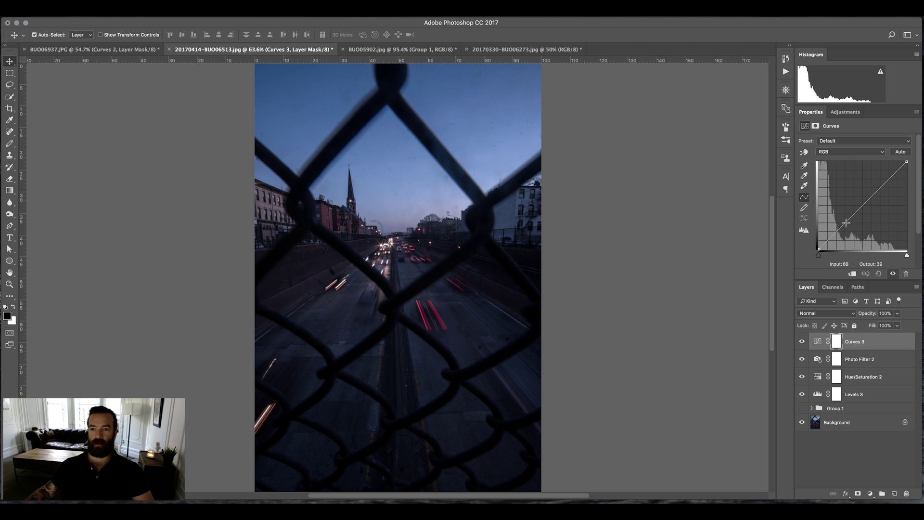
left_click(855, 153)
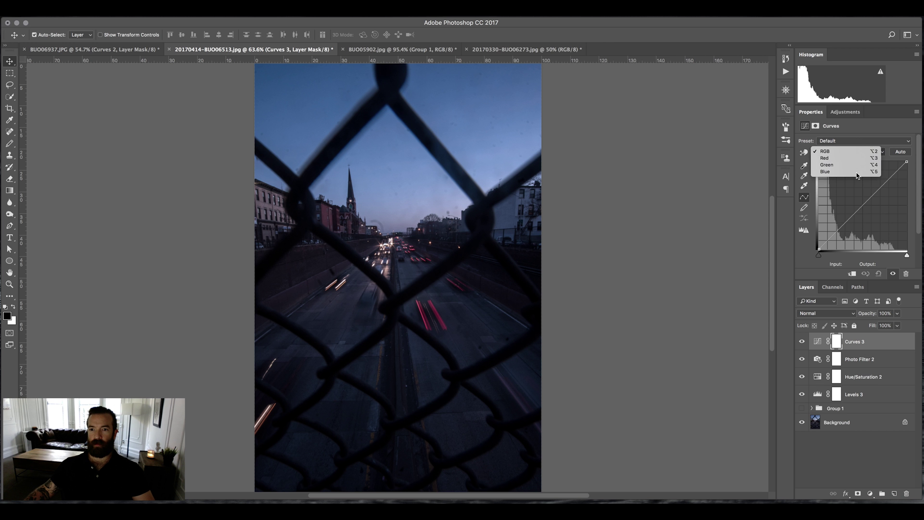
left_click(835, 172)
left_click_drag(818, 255, 851, 259)
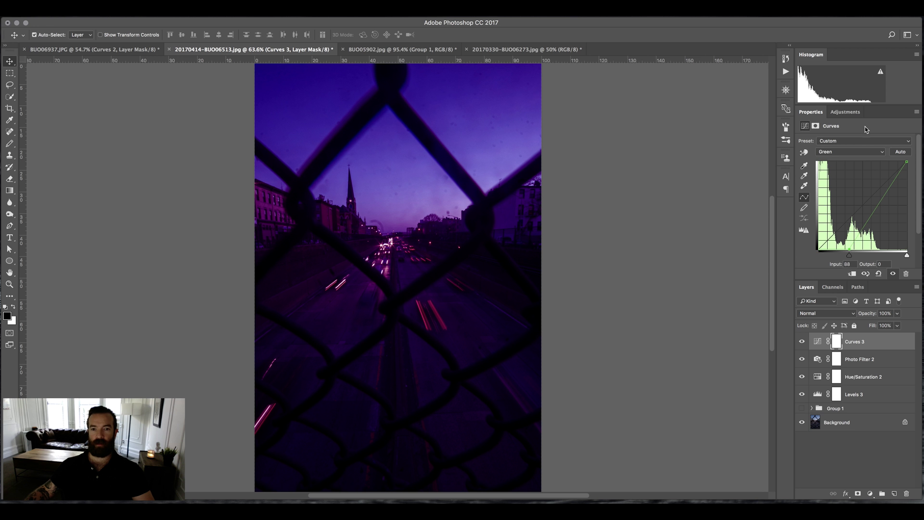
- Set the Red black point to 26 and pull a Blue midpoint from 146 to 121
left_click(858, 151)
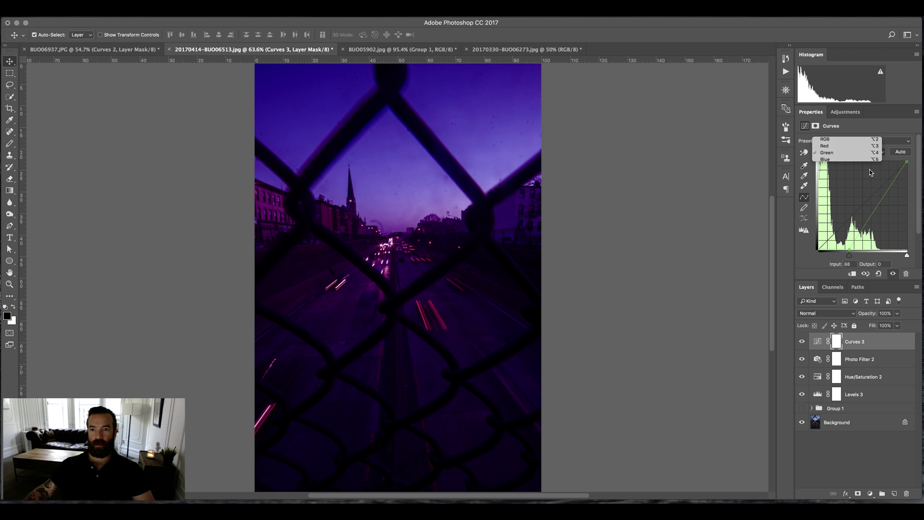
key("alt+3")
left_click(880, 188)
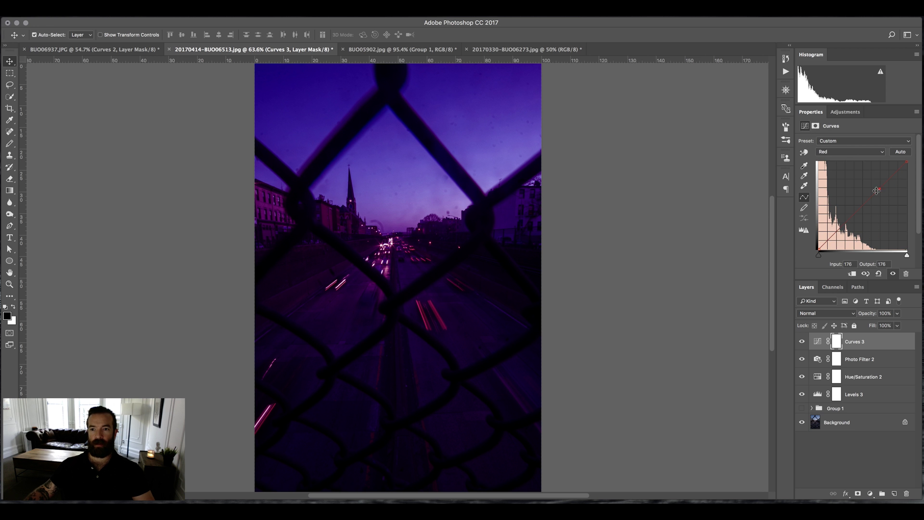
left_click_drag(822, 257, 845, 252)
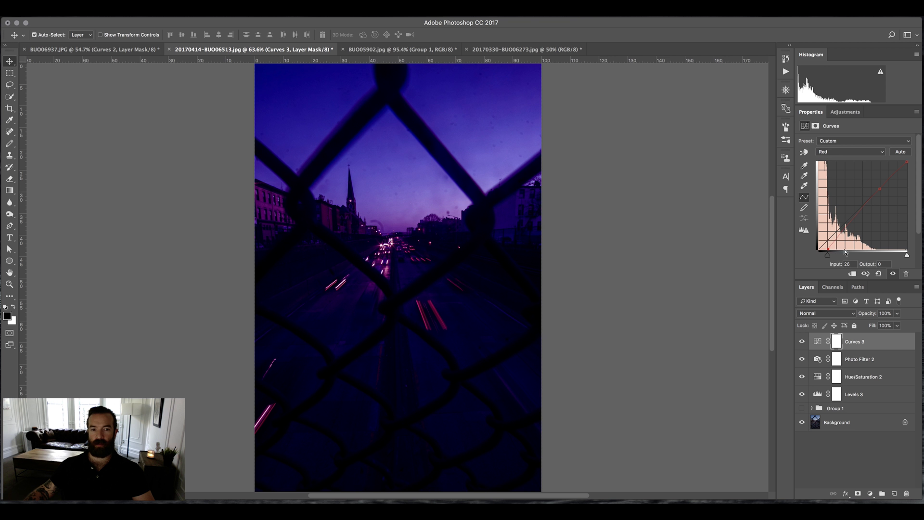
left_click(855, 155)
left_click(852, 170)
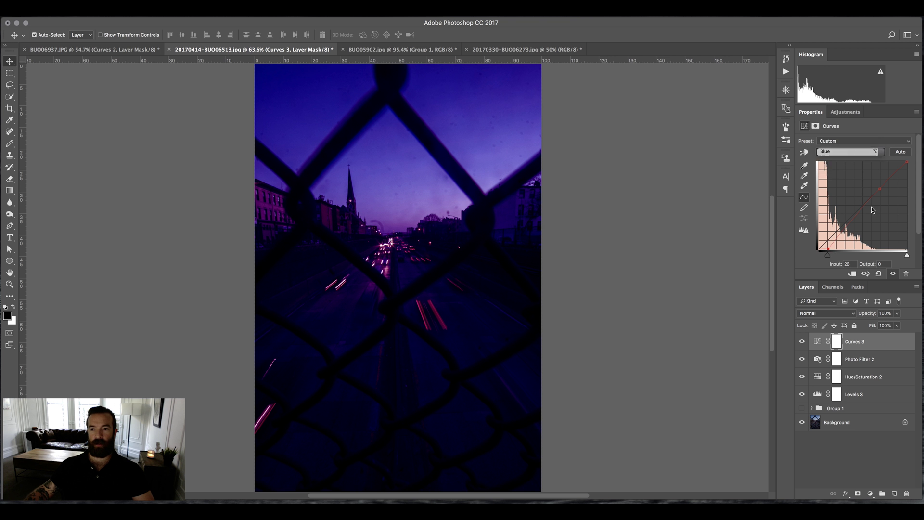
left_click_drag(866, 202, 867, 210)
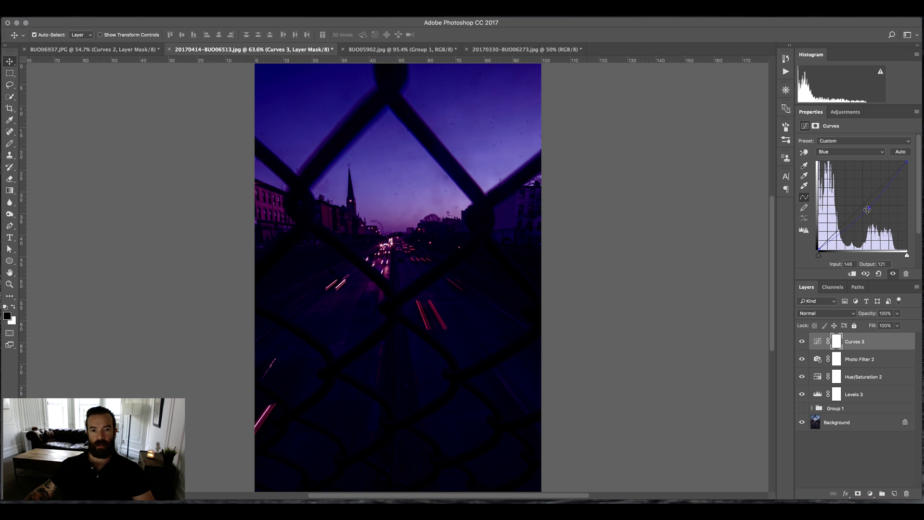
- Raise the highway photo's Levels 3 midtone gamma from 0.84 to 1.10
left_click(851, 395)
left_click(817, 395)
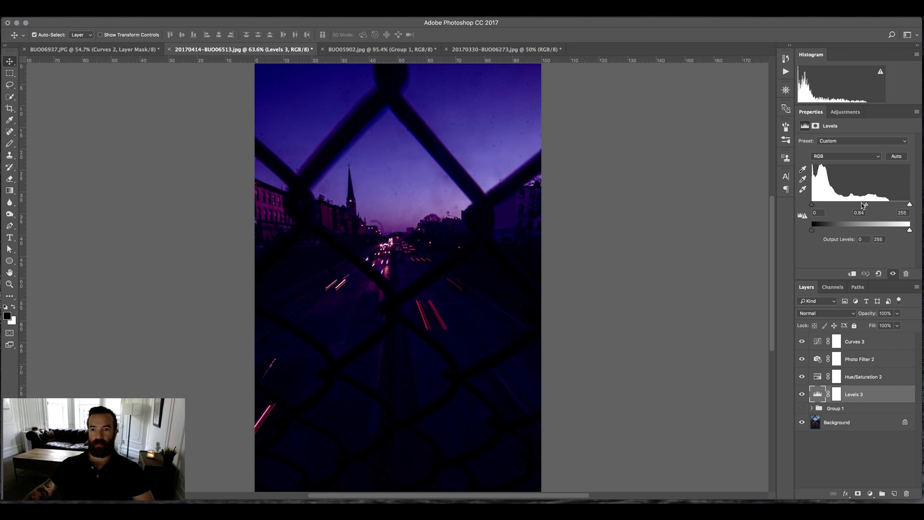
left_click_drag(863, 206, 857, 208)
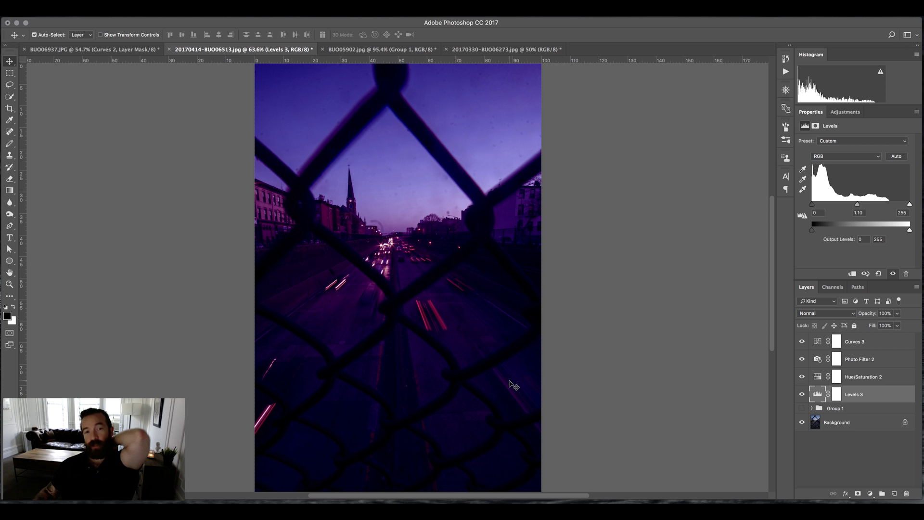
- On the night portrait, turn on Levels 1, Photo Filter 1 and Curves 2, leaving Curves 1 off
left_click(366, 49)
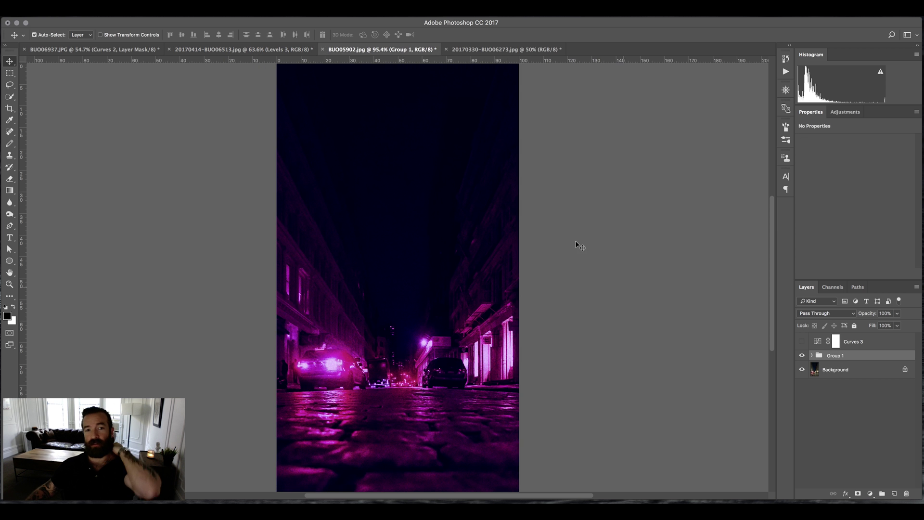
left_click(510, 50)
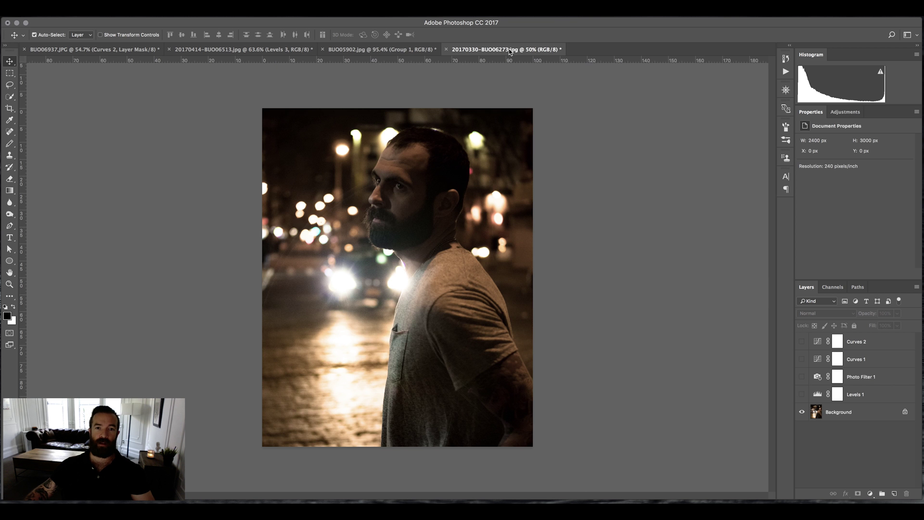
left_click(802, 395)
left_click(802, 377)
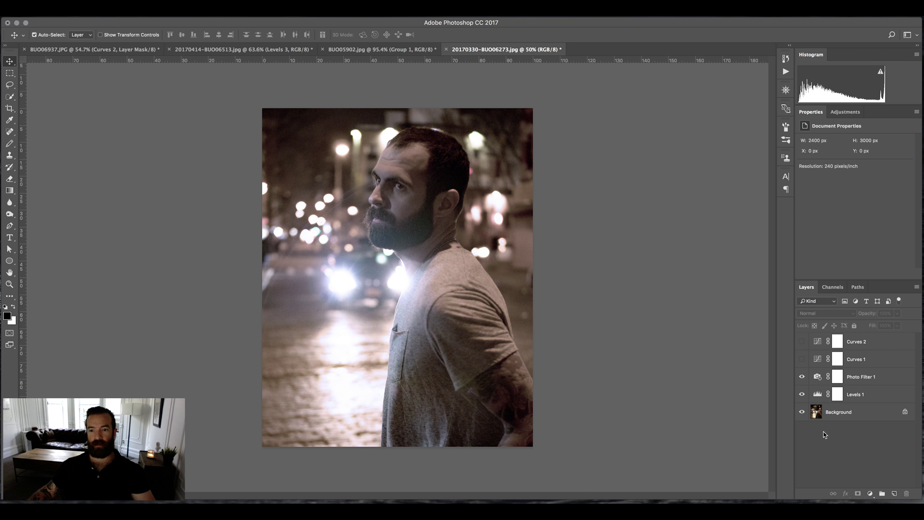
left_click(801, 360)
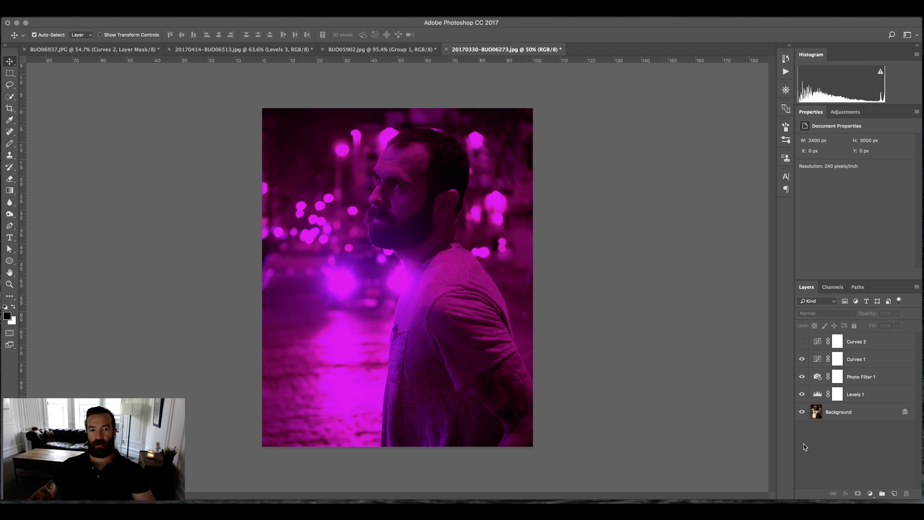
left_click(801, 359)
left_click(802, 341)
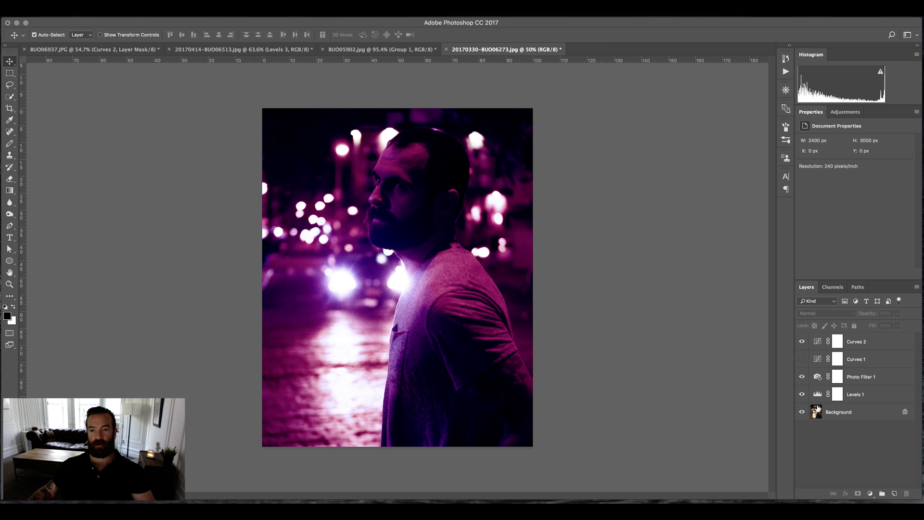
left_click(851, 344)
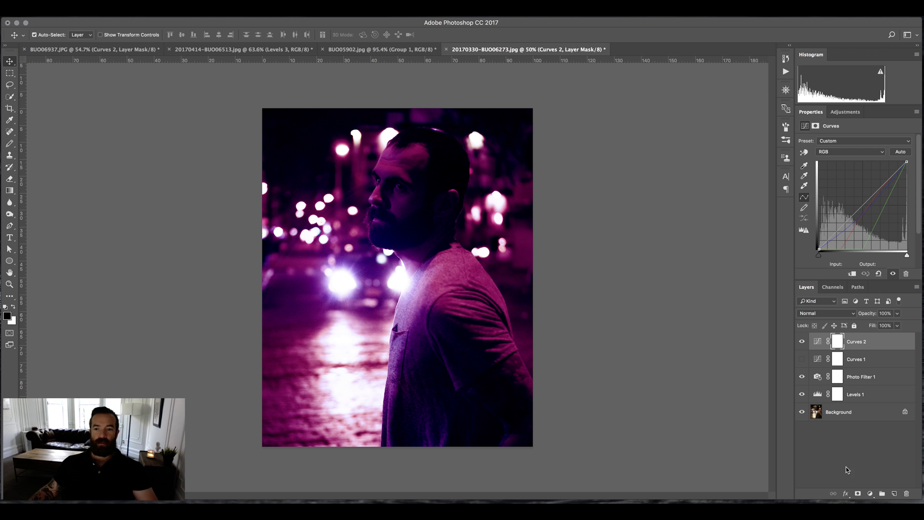
left_click(832, 464)
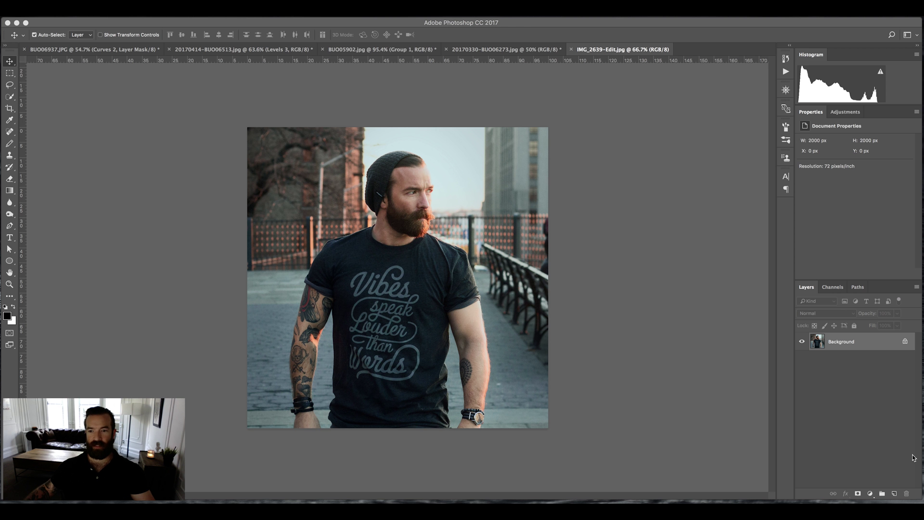
- Add a Levels layer and a Cooling Filter (80) Photo Filter layer to IMG_2639-Edit.jpg
left_click(870, 493)
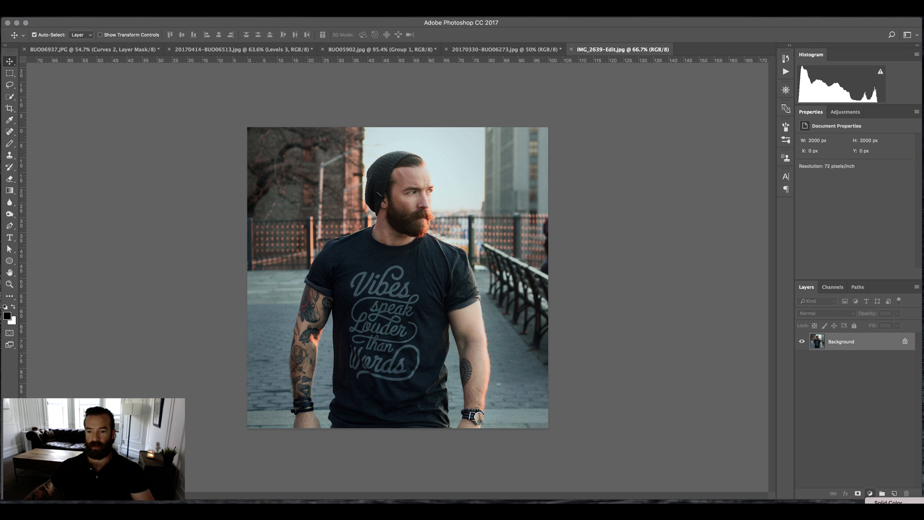
left_click(881, 503)
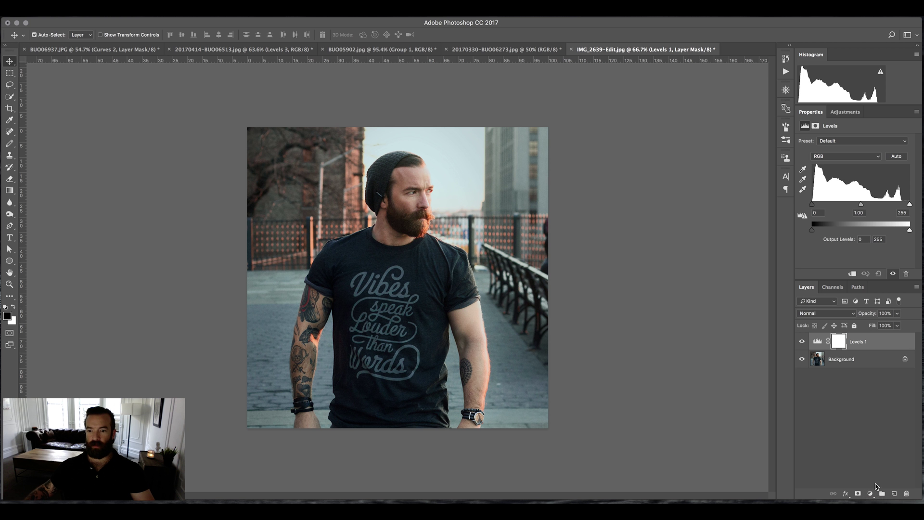
left_click(871, 494)
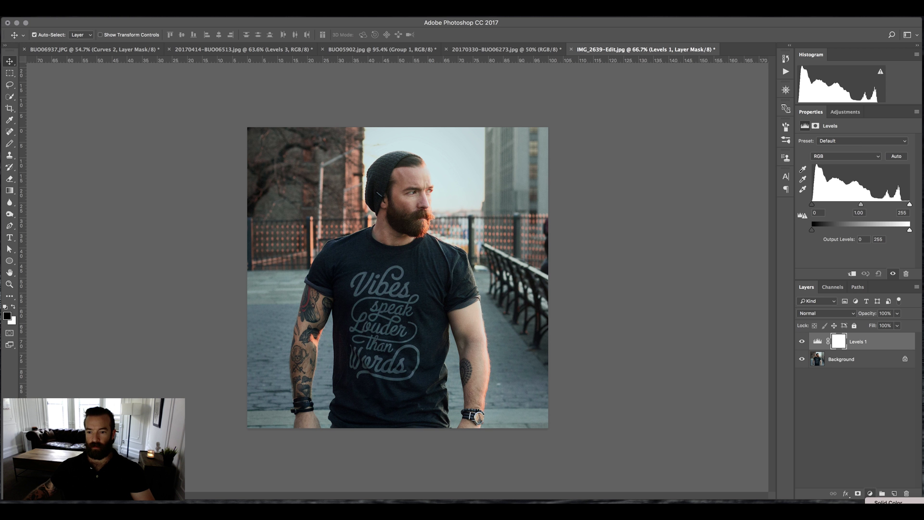
left_click(888, 505)
left_click(859, 140)
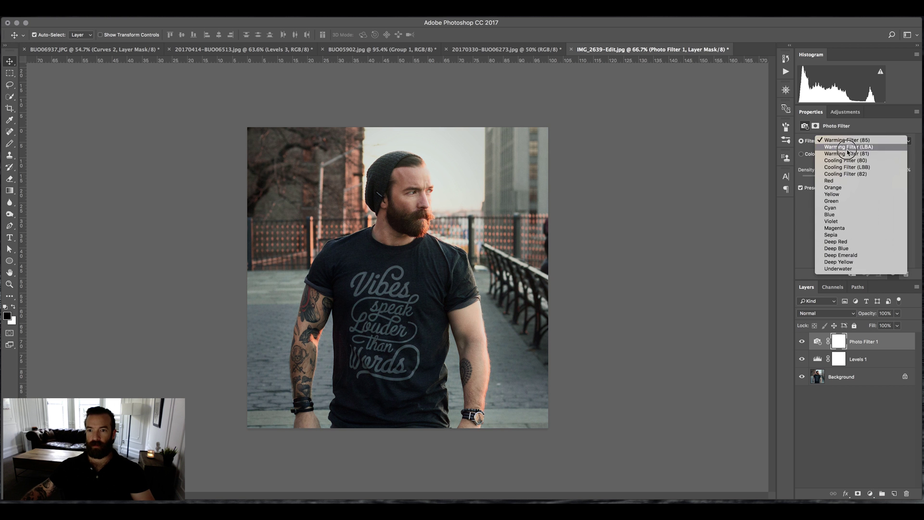
left_click(850, 161)
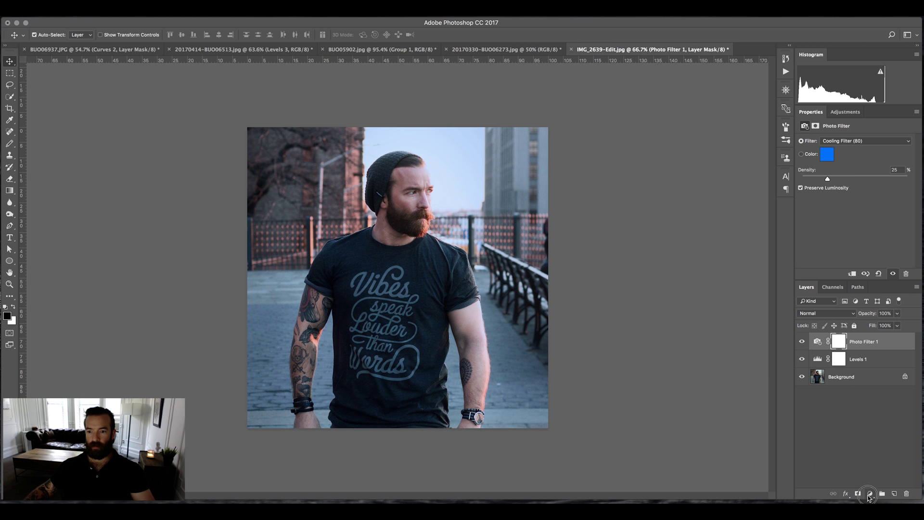
- Add Hue/Saturation at −22 and a Curves layer with the Green black point moved right
left_click(870, 494)
left_click(874, 500)
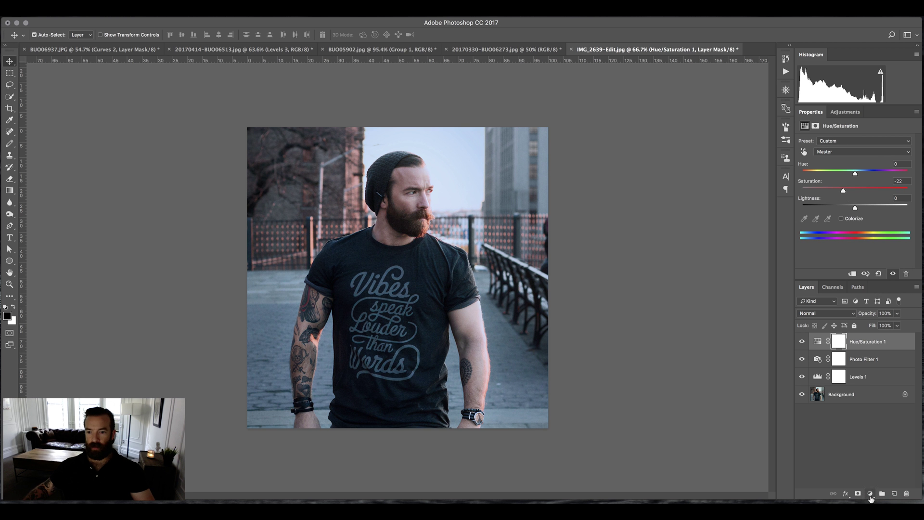
left_click(870, 494)
left_click(881, 502)
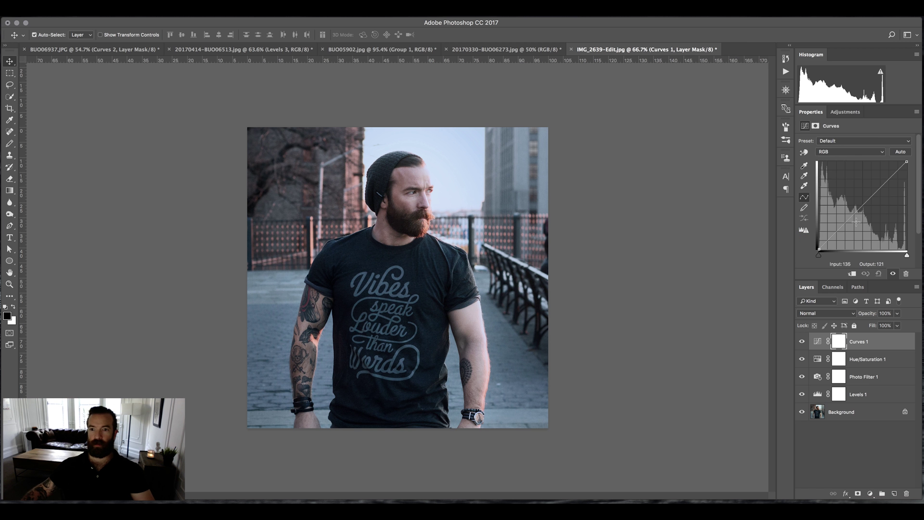
left_click(843, 153)
left_click(827, 165)
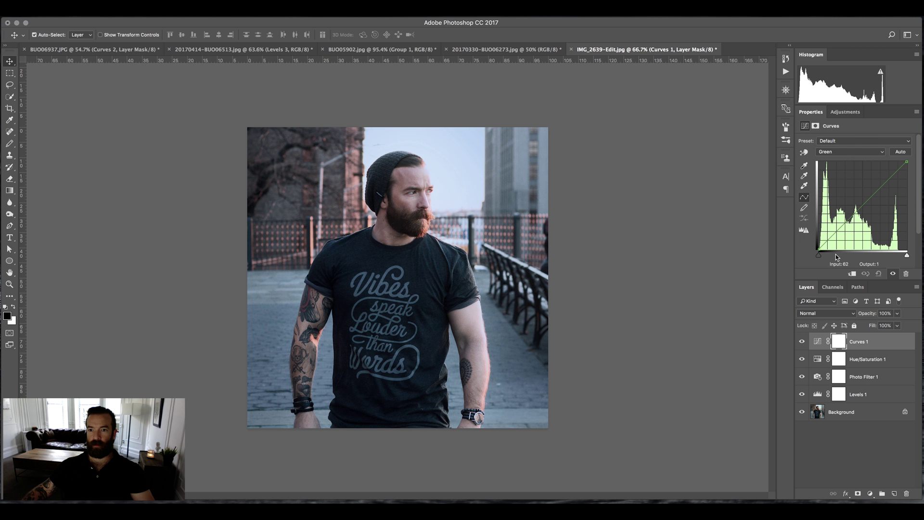
left_click_drag(819, 257, 862, 264)
- Lower Levels 1 output white to 204, then raise the Red curve's black input on Curves 1
left_click(876, 393)
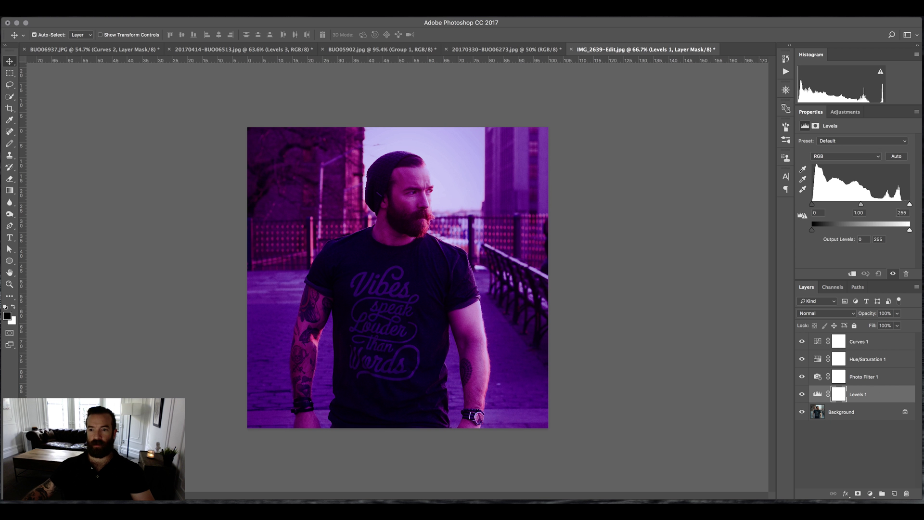
mouse_move(908, 230)
left_mouse_down()
mouse_move(881, 231)
mouse_move(902, 208)
left_mouse_up()
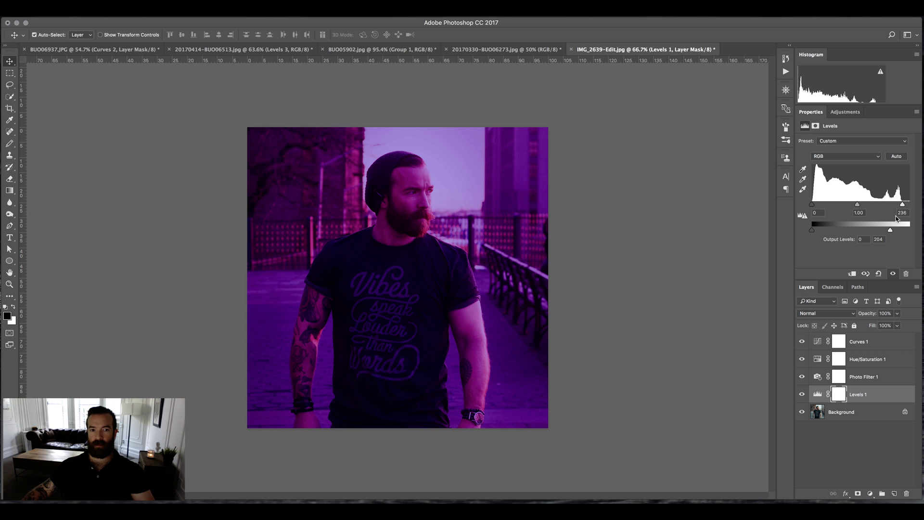
left_click(871, 341)
left_click(855, 152)
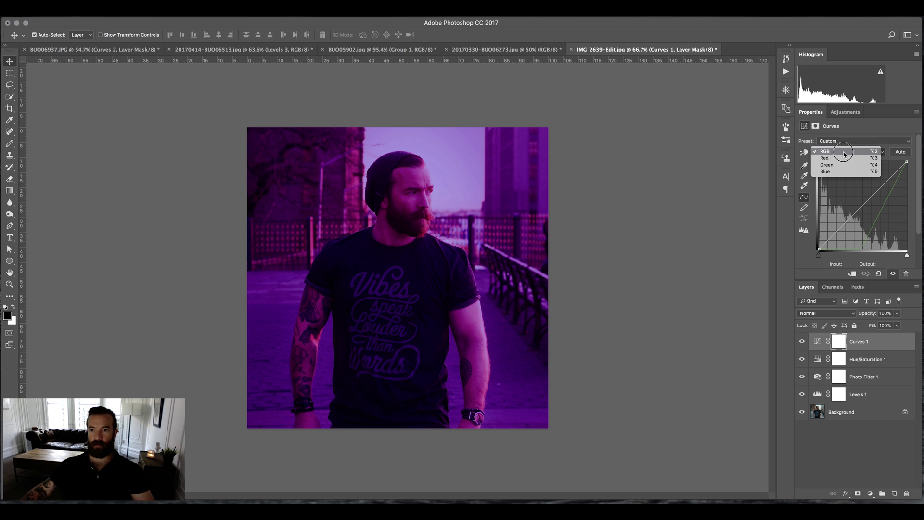
left_click(838, 162)
left_click(881, 187)
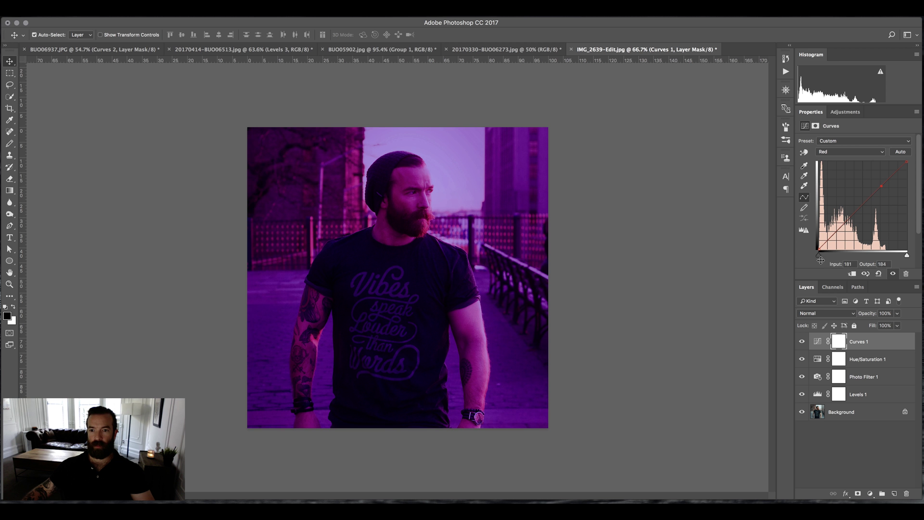
left_click_drag(821, 259, 830, 264)
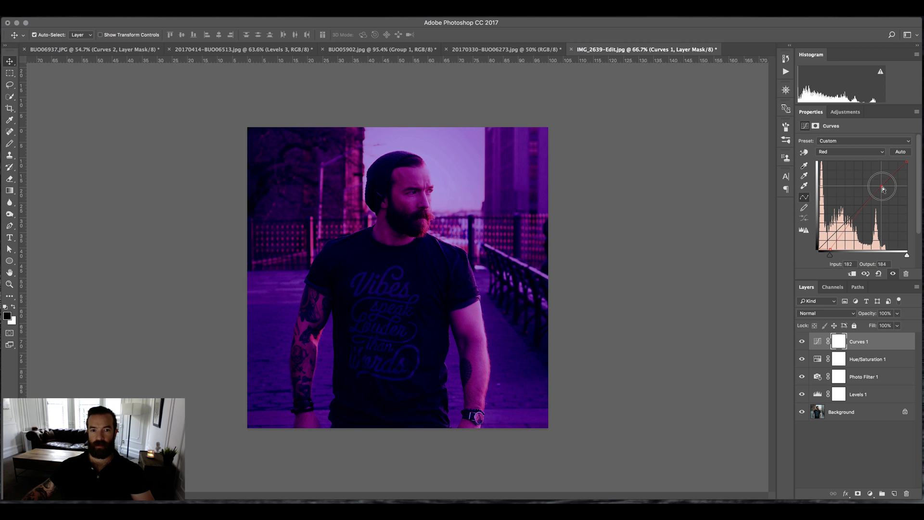
left_click_drag(881, 186, 881, 188)
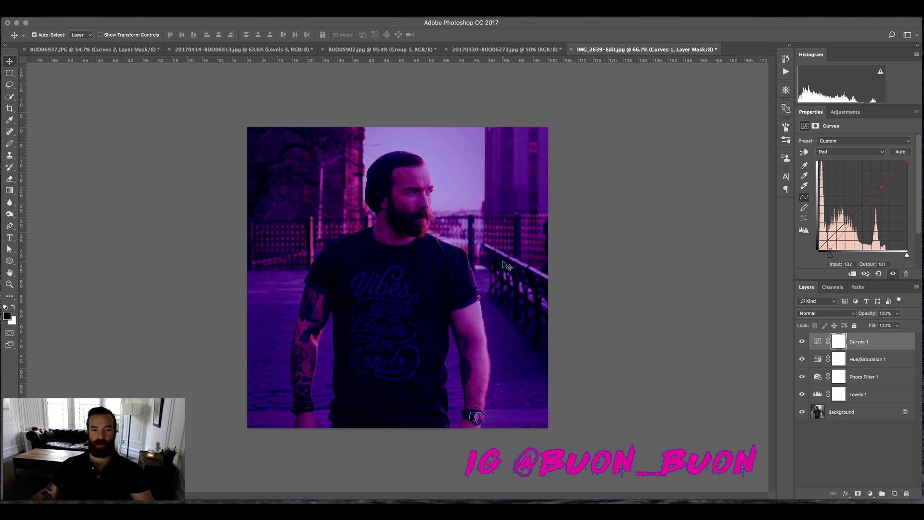
left_click(715, 245)
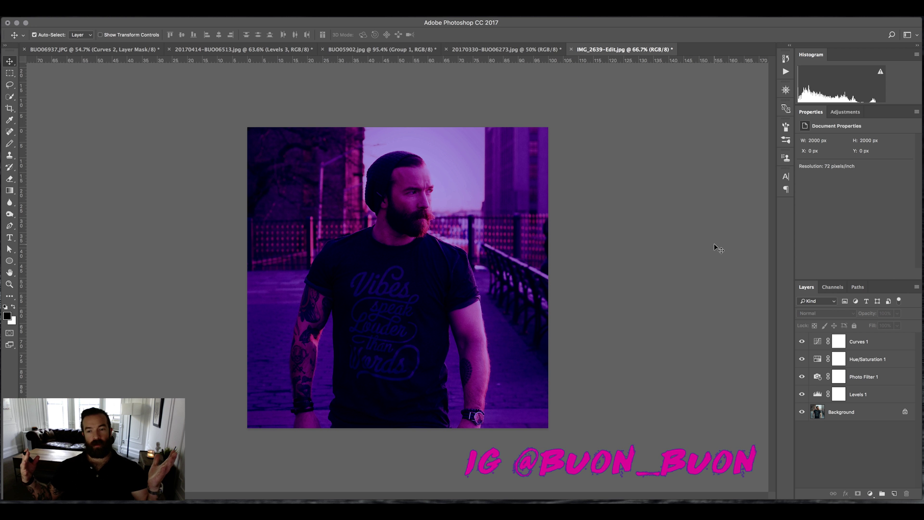